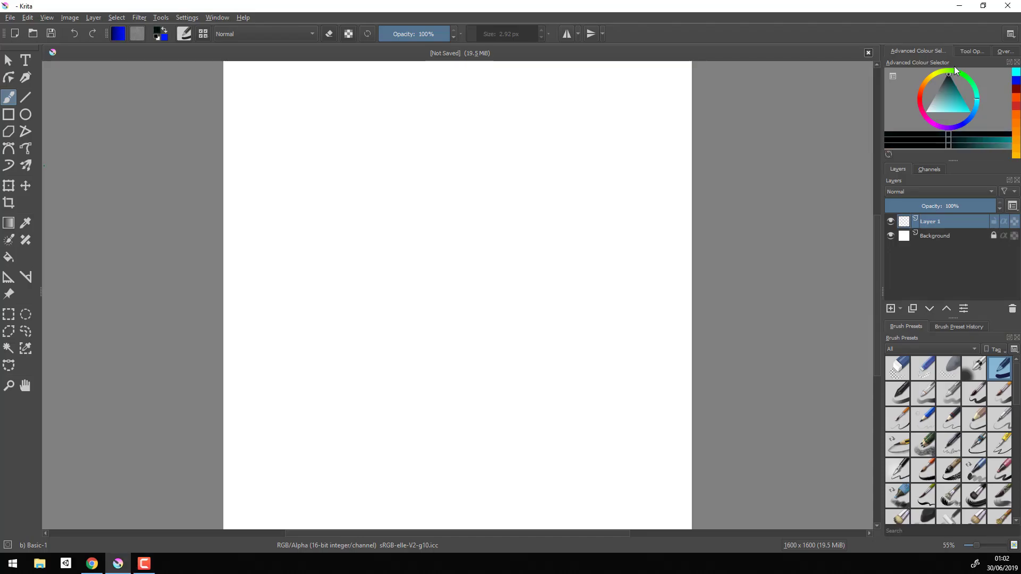
# Switch to Multibrush with Show Origin on, rotation 0° and 7 brushes
pyautogui.click(25, 165)
pyautogui.click(975, 53)
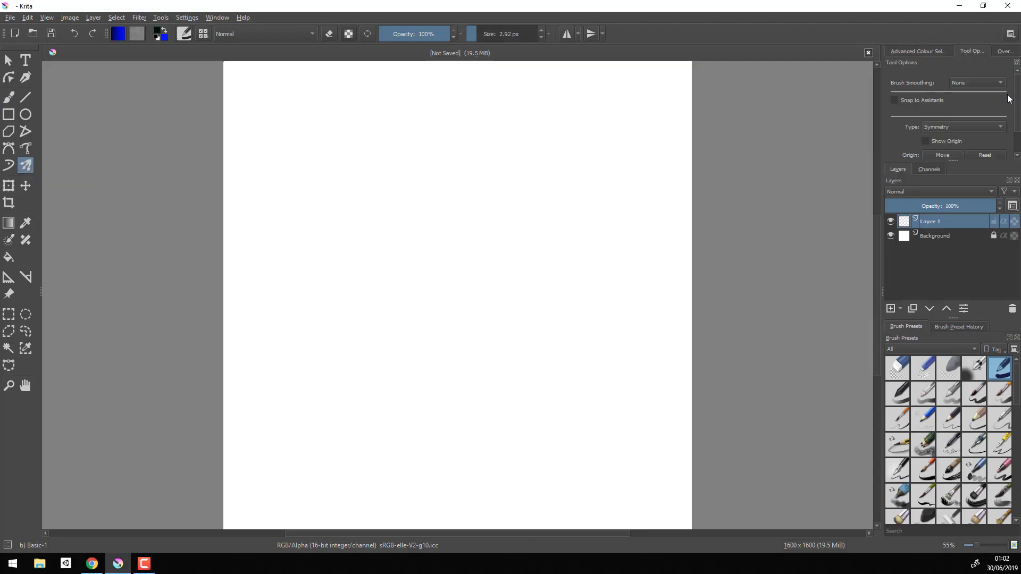
pyautogui.click(925, 141)
pyautogui.scroll(-2, 1001, 109)
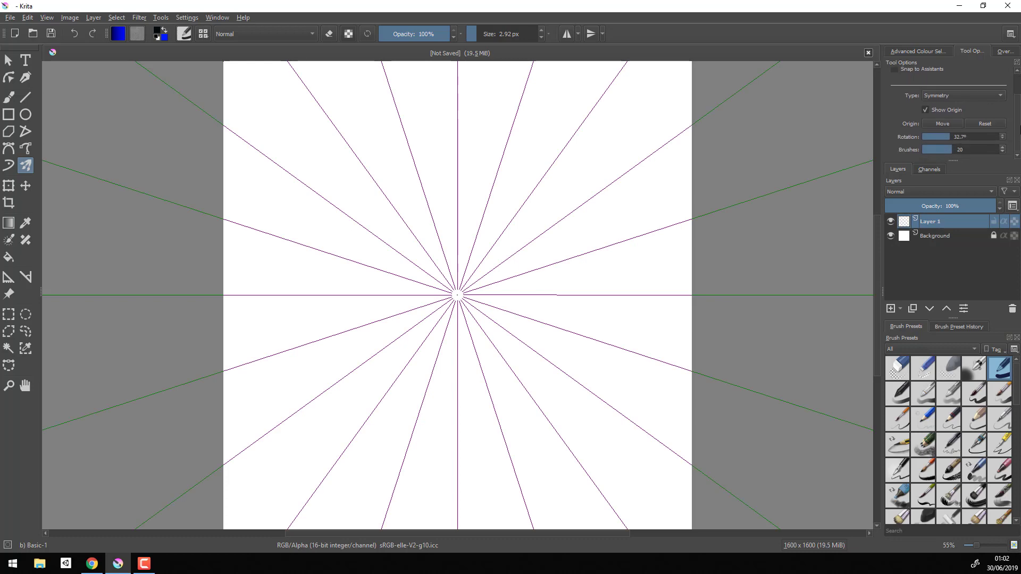
pyautogui.moveTo(935, 137)
pyautogui.mouseDown()
pyautogui.moveTo(925, 136)
pyautogui.moveTo(928, 149)
pyautogui.mouseUp()
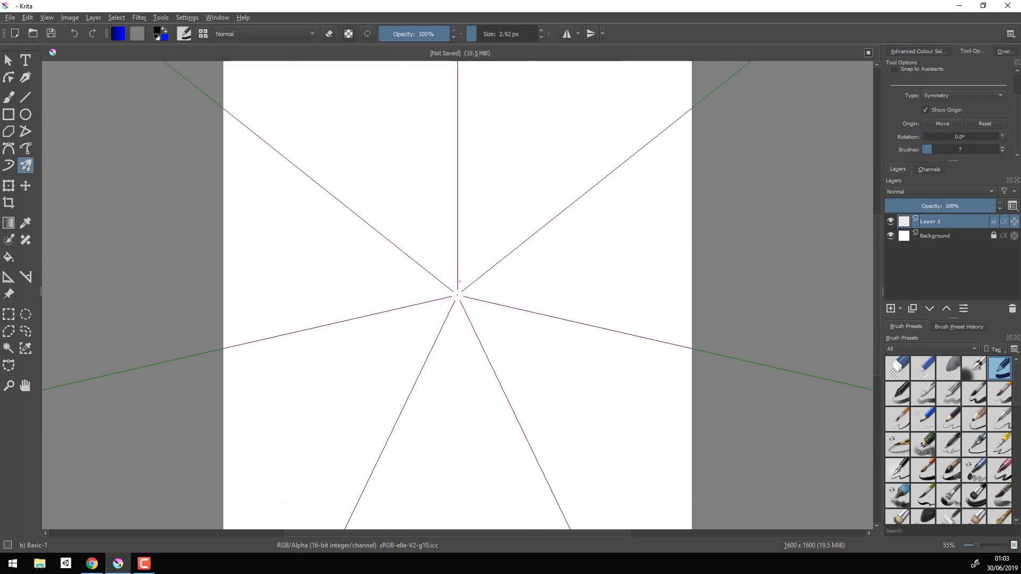
pyautogui.scroll(4, 479, 272)
# Draw the petal-ringed central circle, raise Brushes to 20, and add the double ring
pyautogui.moveTo(398, 332)
pyautogui.mouseDown()
pyautogui.moveTo(417, 338)
pyautogui.moveTo(408, 317)
pyautogui.mouseUp()
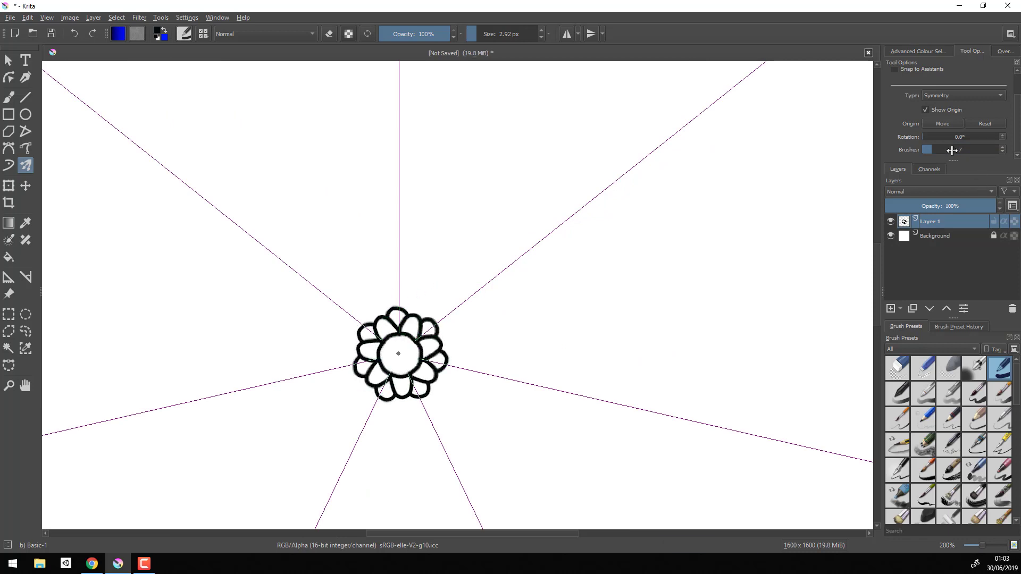
pyautogui.moveTo(952, 151); pyautogui.dragTo(953, 147)
pyautogui.moveTo(384, 304)
pyautogui.mouseDown()
pyautogui.moveTo(420, 298)
pyautogui.moveTo(405, 293)
pyautogui.moveTo(416, 297)
pyautogui.moveTo(408, 273)
pyautogui.moveTo(416, 295)
pyautogui.mouseUp()
pyautogui.hotkey('ctrl', 'z')
pyautogui.hotkey('ctrl', 'z')
pyautogui.hotkey('ctrl', 'z')
pyautogui.hotkey('ctrl', 'z')
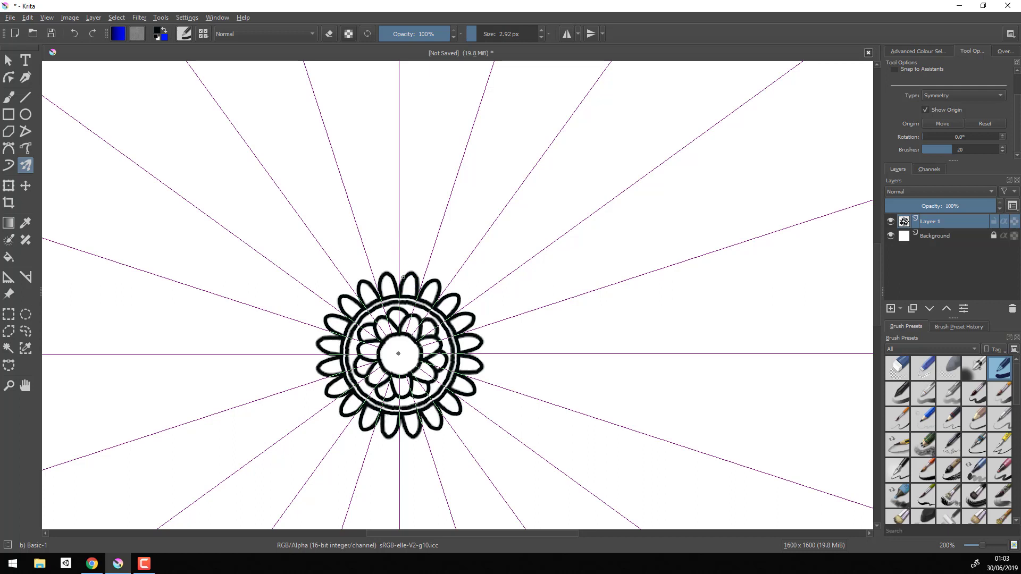
# Place two dots inside each of the twenty outer petals
pyautogui.click(433, 418)
pyautogui.click(428, 416)
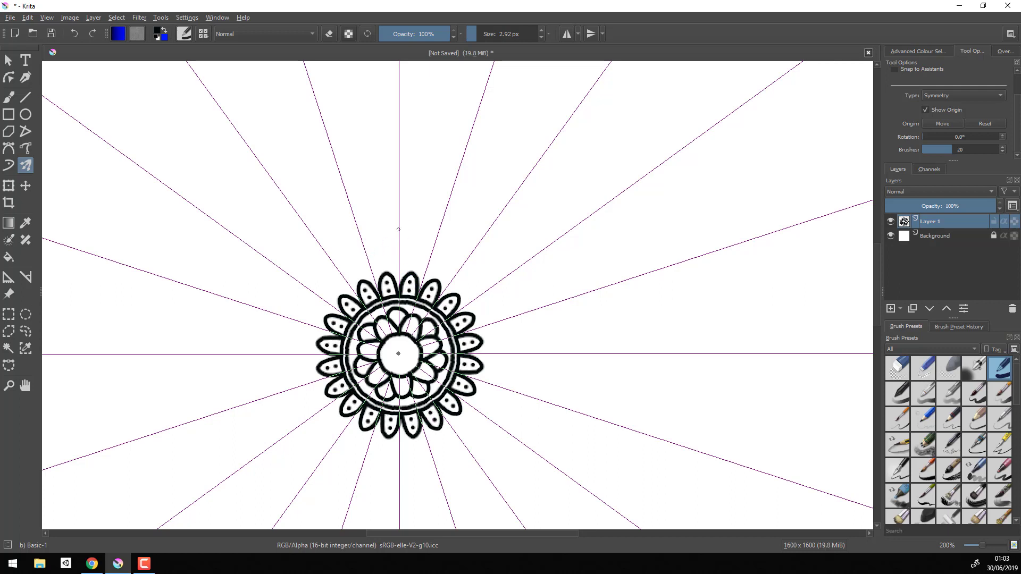
pyautogui.scroll(1, 398, 229)
pyautogui.scroll(-1, 399, 229)
pyautogui.scroll(-1, 399, 234)
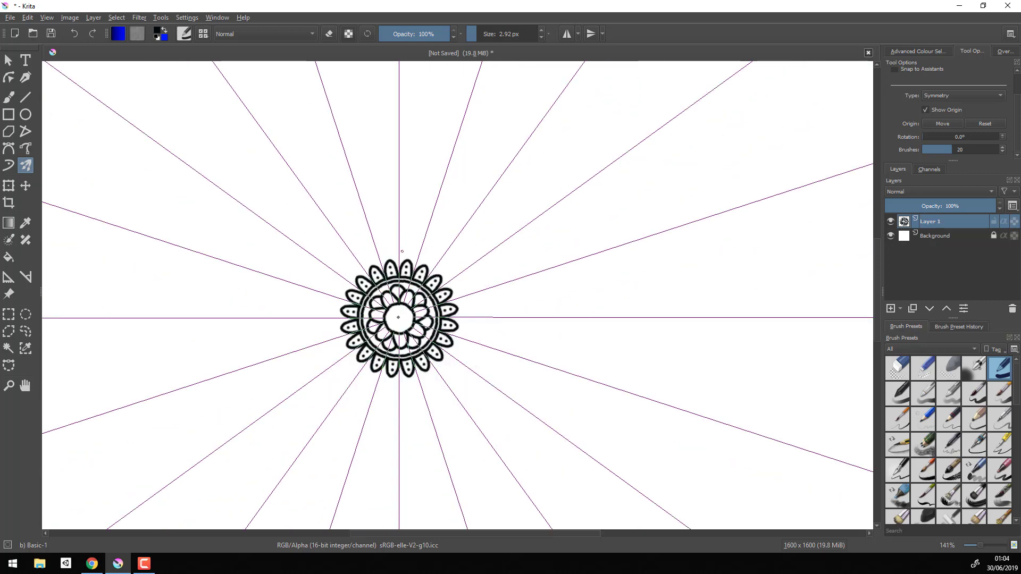
pyautogui.scroll(2, 400, 249)
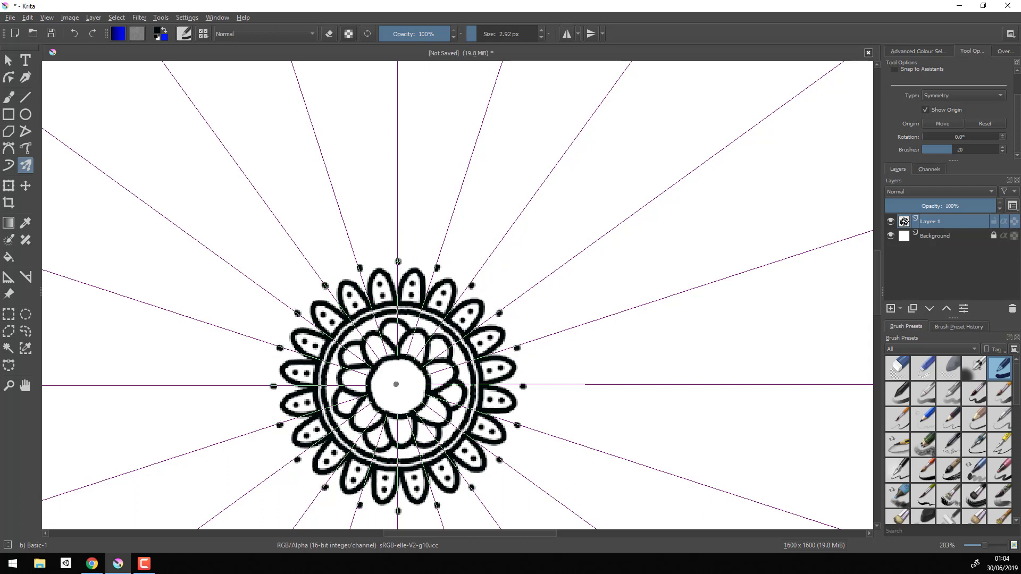
# Paint a scalloped ring around the petals, with small arcs in each scallop at 0.92 px
pyautogui.moveTo(399, 266)
pyautogui.mouseDown()
pyautogui.moveTo(437, 265)
pyautogui.moveTo(431, 241)
pyautogui.moveTo(442, 251)
pyautogui.mouseUp()
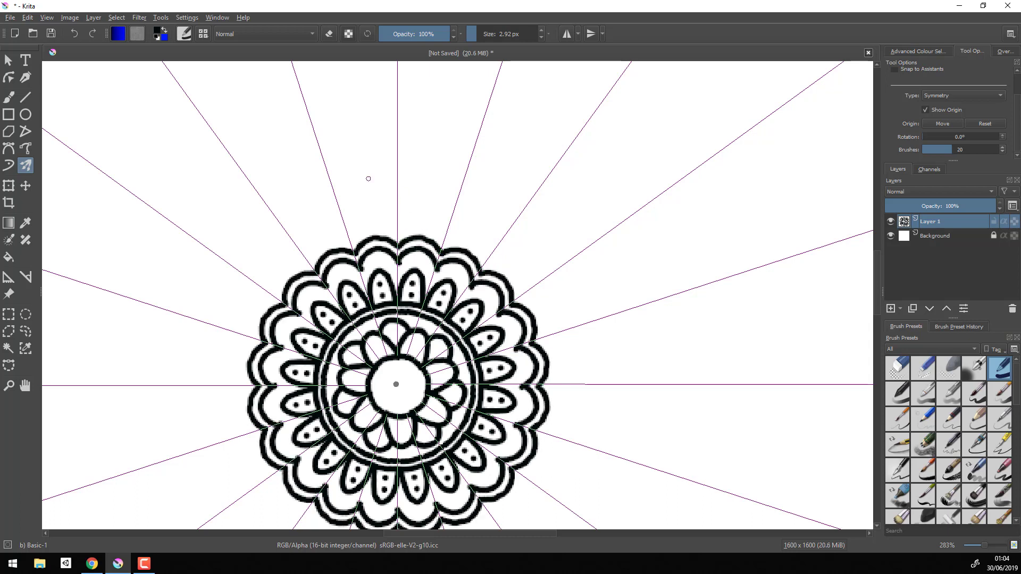
pyautogui.click(541, 37)
pyautogui.moveTo(368, 273)
pyautogui.mouseDown()
pyautogui.moveTo(379, 258)
pyautogui.moveTo(394, 271)
pyautogui.moveTo(377, 257)
pyautogui.mouseUp()
pyautogui.hotkey('ctrl', 'z')
pyautogui.click(541, 36)
pyautogui.hotkey('ctrl', 'z')
pyautogui.moveTo(526, 362); pyautogui.dragTo(525, 375)
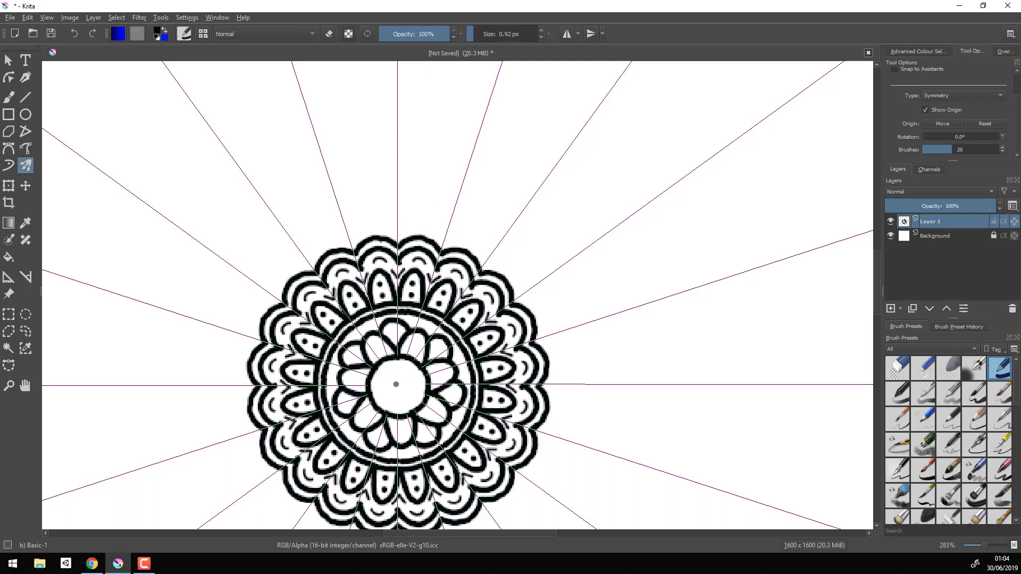
# At a 3 px brush size, paint an outer ring of large scallops
pyautogui.click(542, 31)
pyautogui.click(542, 31)
pyautogui.doubleClick(509, 32)
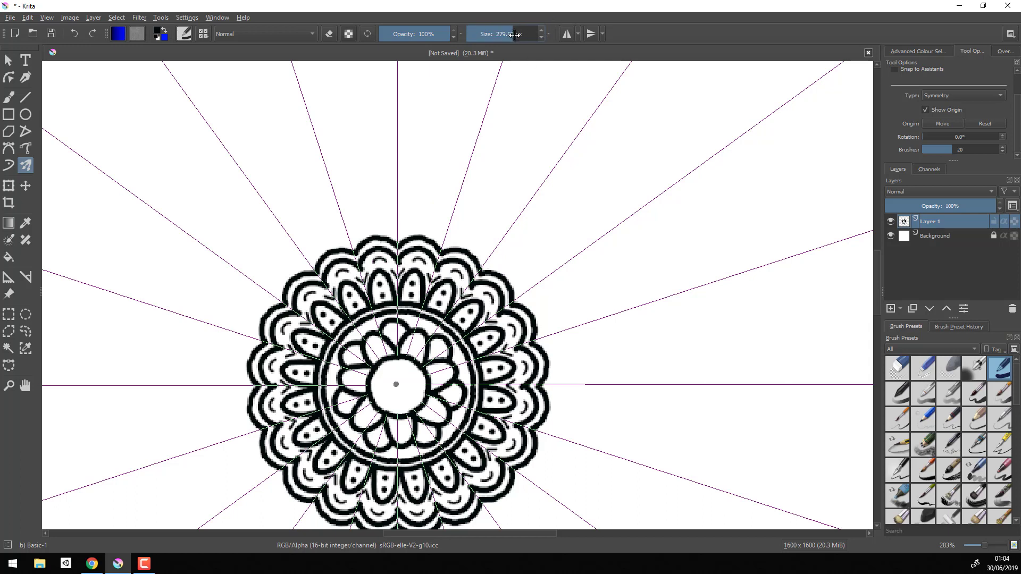
pyautogui.write('3')
pyautogui.press('Return')
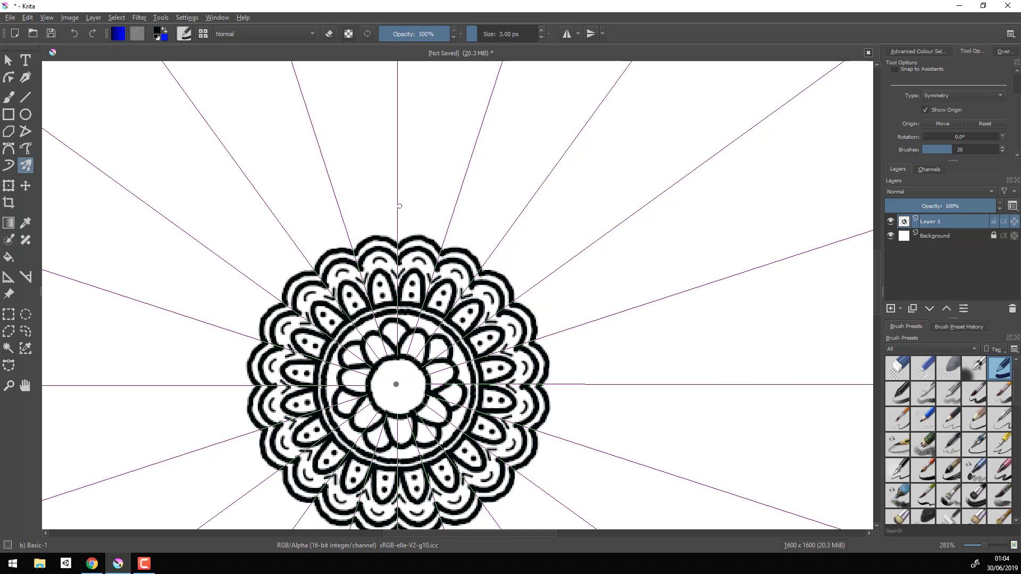
pyautogui.moveTo(396, 223); pyautogui.dragTo(423, 237)
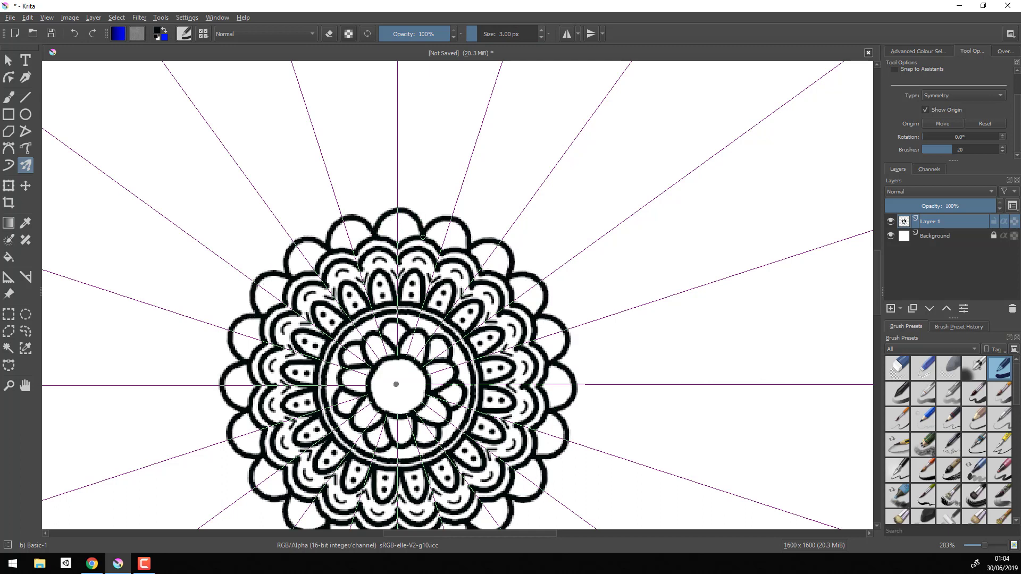
# At 1 px, give each outer scallop a smiley face with two dot eyes
pyautogui.click(542, 36)
pyautogui.click(542, 36)
pyautogui.click(391, 225)
pyautogui.click(408, 224)
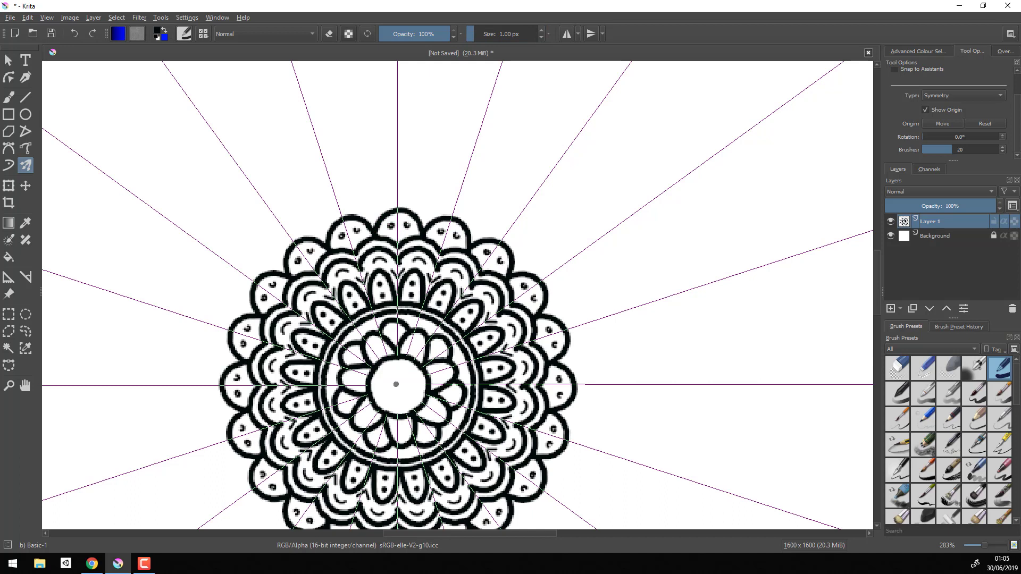
pyautogui.moveTo(395, 227)
pyautogui.mouseDown()
pyautogui.moveTo(442, 207)
pyautogui.moveTo(438, 217)
pyautogui.mouseUp()
# At 2 px, draw large fringed shapes around the smiley ring
pyautogui.click(543, 30)
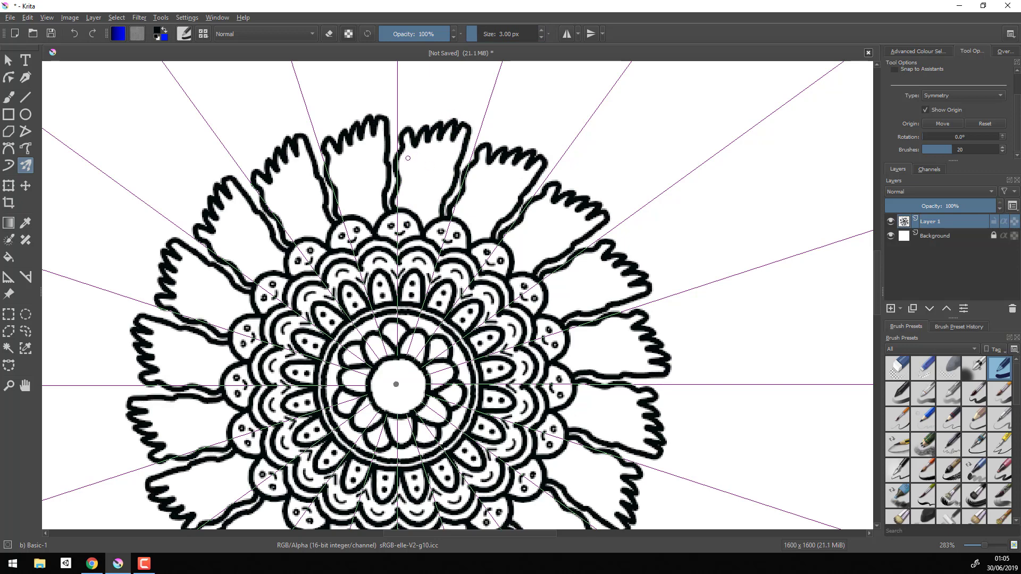
pyautogui.moveTo(408, 158)
pyautogui.mouseDown()
pyautogui.moveTo(434, 189)
pyautogui.moveTo(456, 166)
pyautogui.mouseUp()
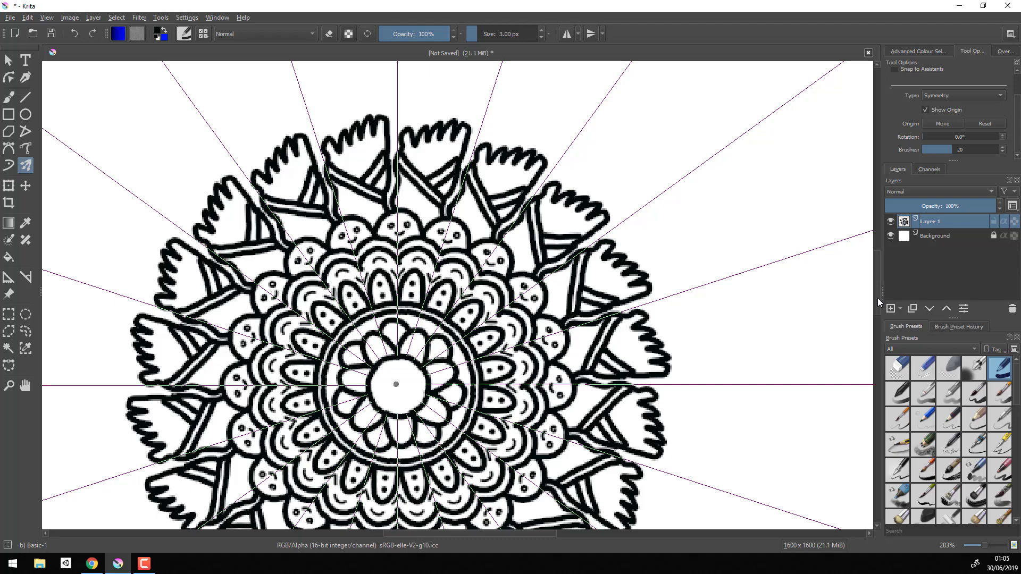
pyautogui.scroll(3, 840, 244)
# Draw a zigzag band around the mandala with rows of dots beside it
pyautogui.moveTo(400, 265); pyautogui.dragTo(484, 282)
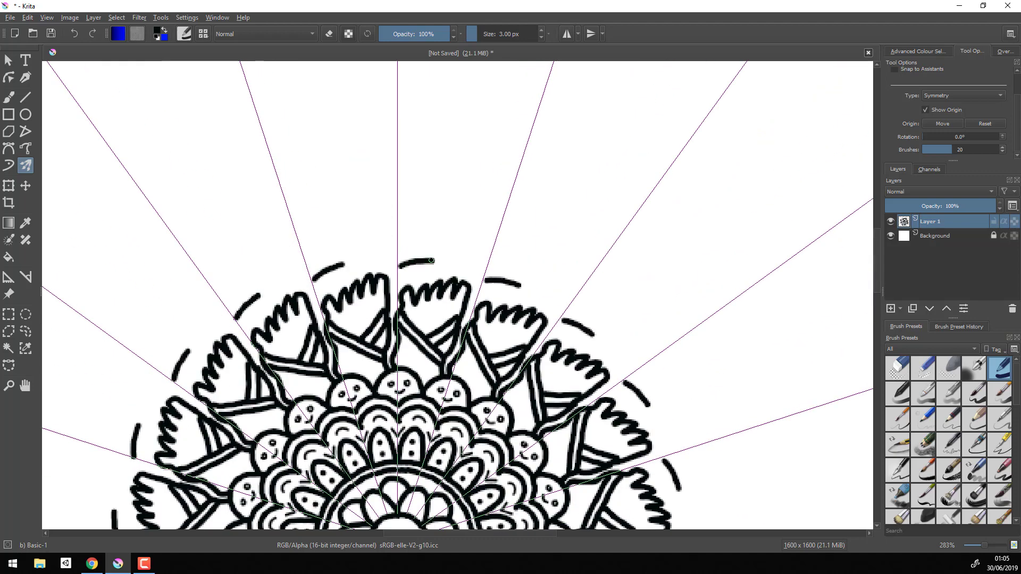
pyautogui.hotkey('ctrl', 'z')
pyautogui.moveTo(398, 266); pyautogui.dragTo(499, 236)
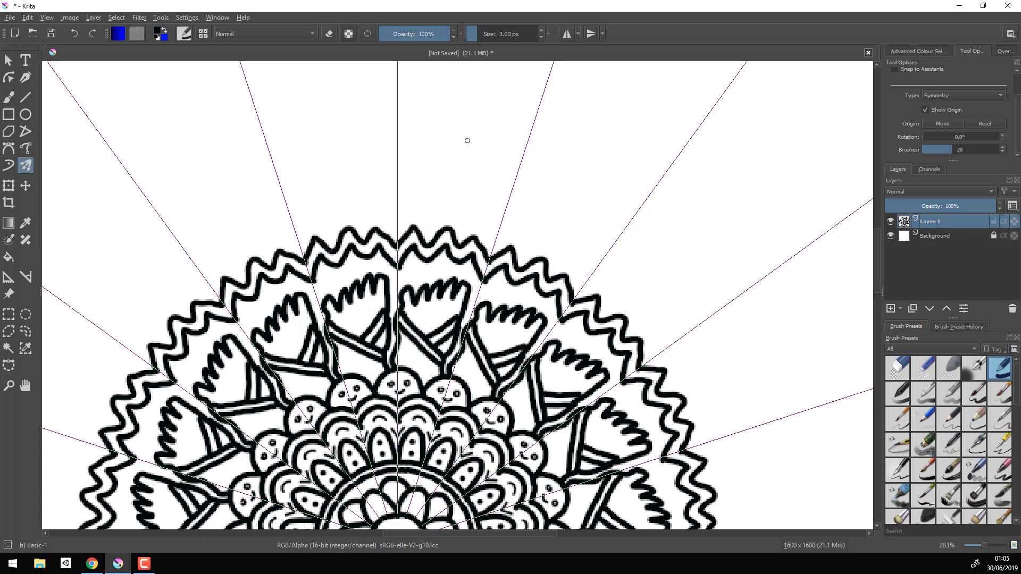
pyautogui.scroll(3, 1016, 122)
pyautogui.click(430, 229)
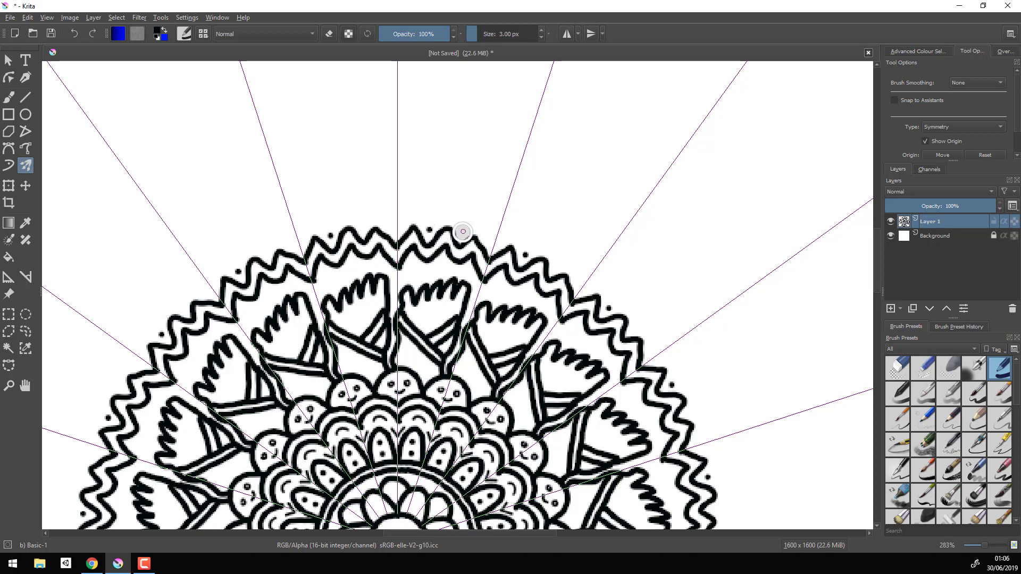
pyautogui.click(493, 245)
pyautogui.click(461, 232)
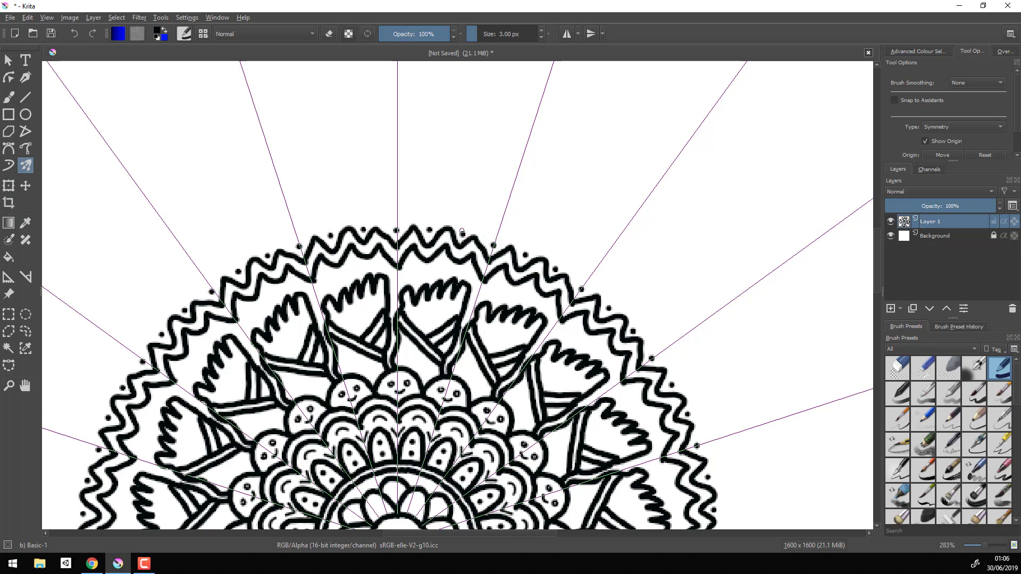
# Add a scalloped outer band above the dots, with dots placed beyond it
pyautogui.moveTo(399, 213)
pyautogui.mouseDown()
pyautogui.moveTo(487, 201)
pyautogui.moveTo(500, 220)
pyautogui.mouseUp()
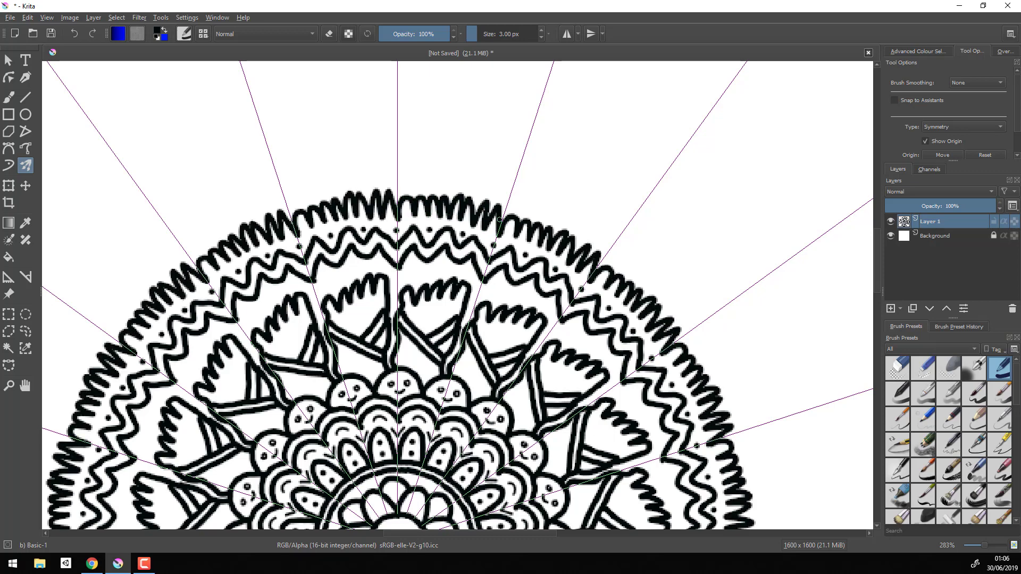
pyautogui.hotkey('ctrl', 'z')
pyautogui.moveTo(399, 215); pyautogui.dragTo(511, 211)
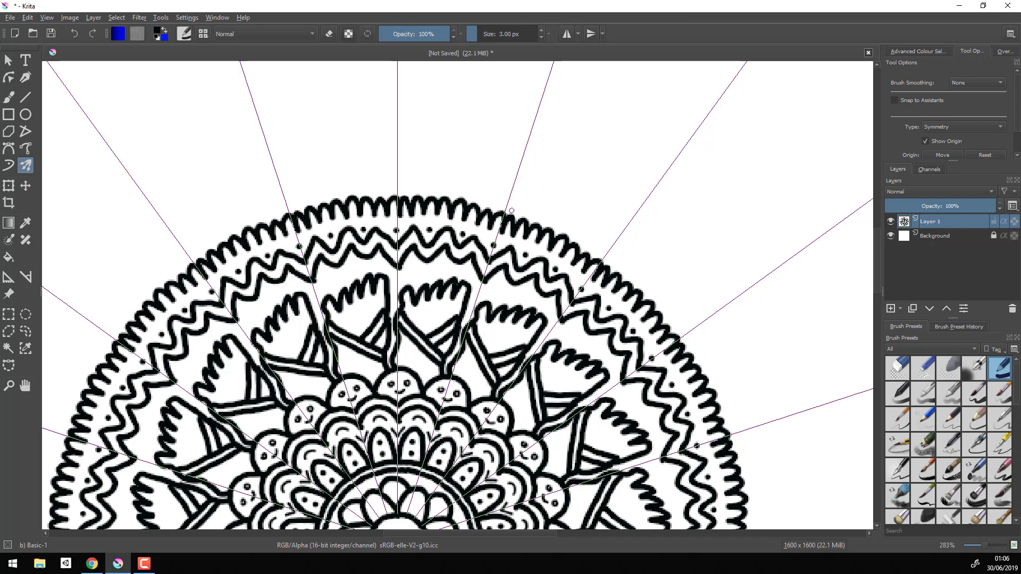
pyautogui.scroll(3, 416, 305)
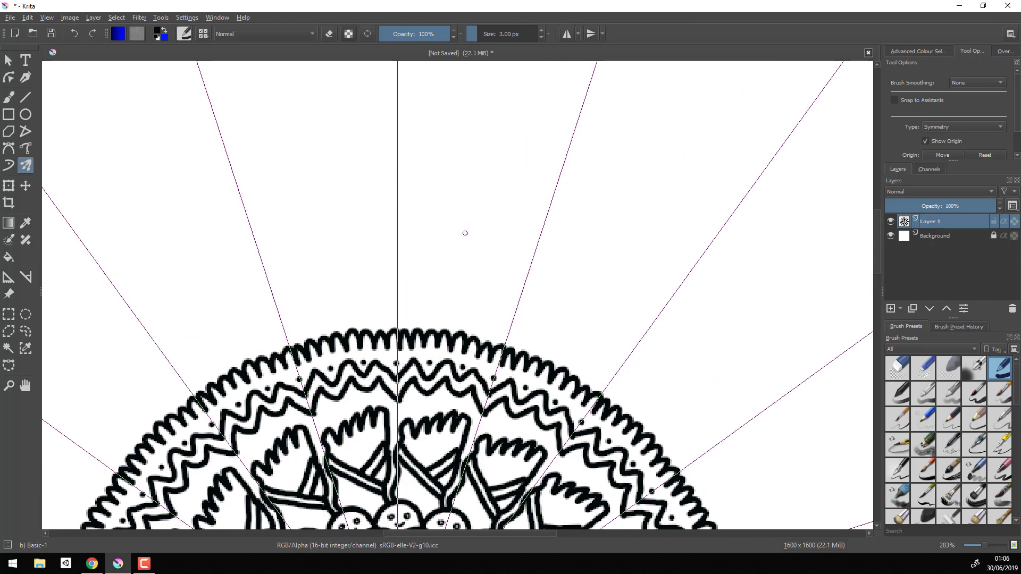
pyautogui.click(463, 245)
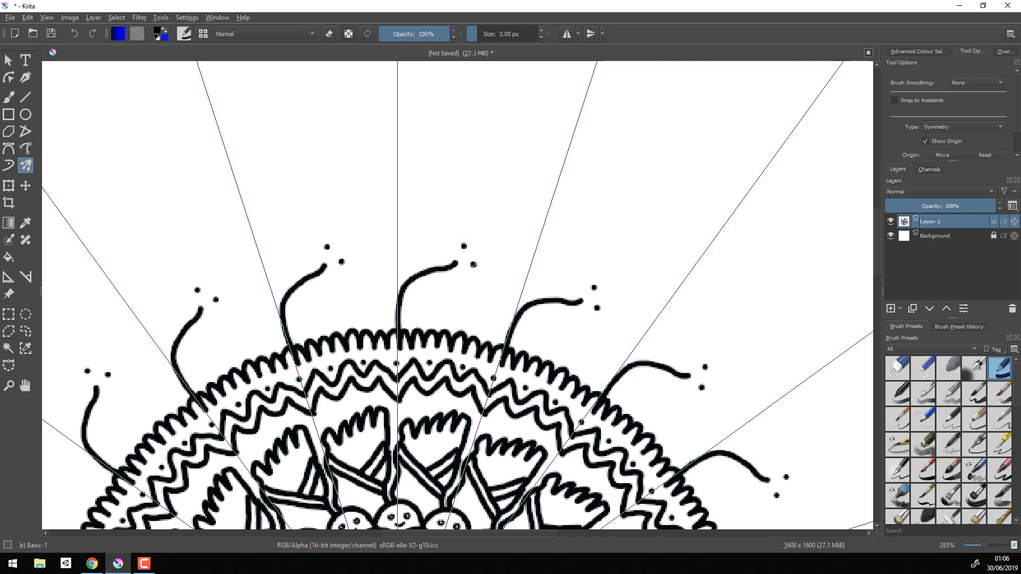
# Draw spiky-tipped petals, then thin 1 px fan-shaped leaf sprays above the outer petals
pyautogui.moveTo(478, 269); pyautogui.dragTo(508, 340)
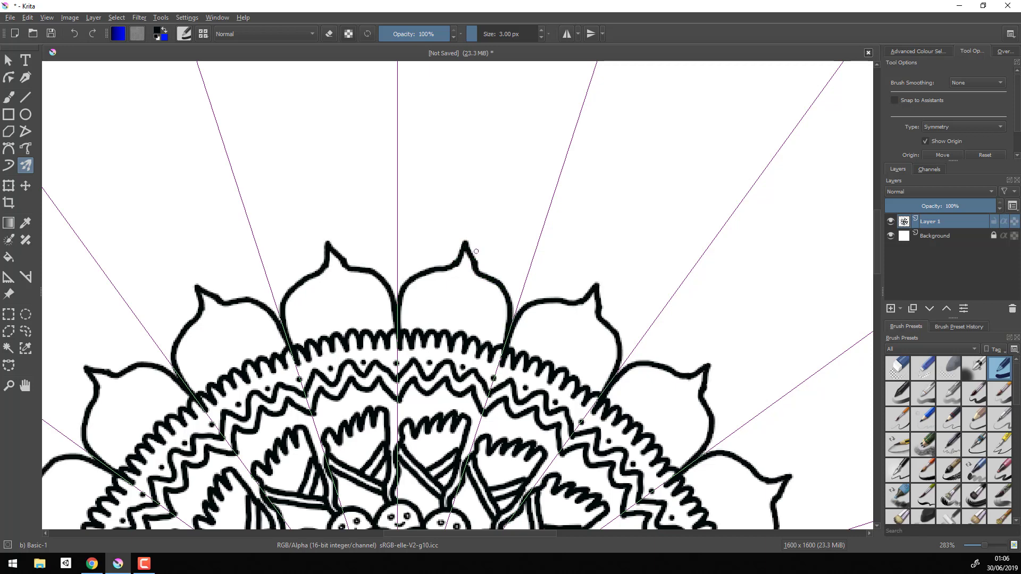
pyautogui.click(541, 37)
pyautogui.moveTo(396, 279); pyautogui.dragTo(372, 237)
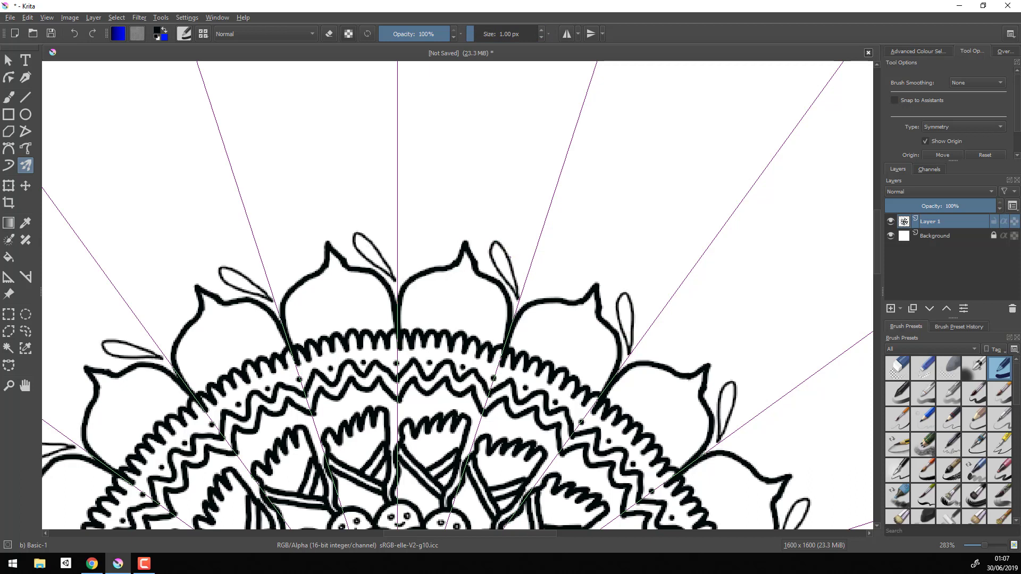
pyautogui.moveTo(508, 258)
pyautogui.mouseDown()
pyautogui.moveTo(501, 221)
pyautogui.moveTo(520, 299)
pyautogui.moveTo(524, 207)
pyautogui.mouseUp()
pyautogui.moveTo(521, 298)
pyautogui.mouseDown()
pyautogui.moveTo(537, 220)
pyautogui.moveTo(557, 198)
pyautogui.moveTo(523, 296)
pyautogui.moveTo(573, 218)
pyautogui.mouseUp()
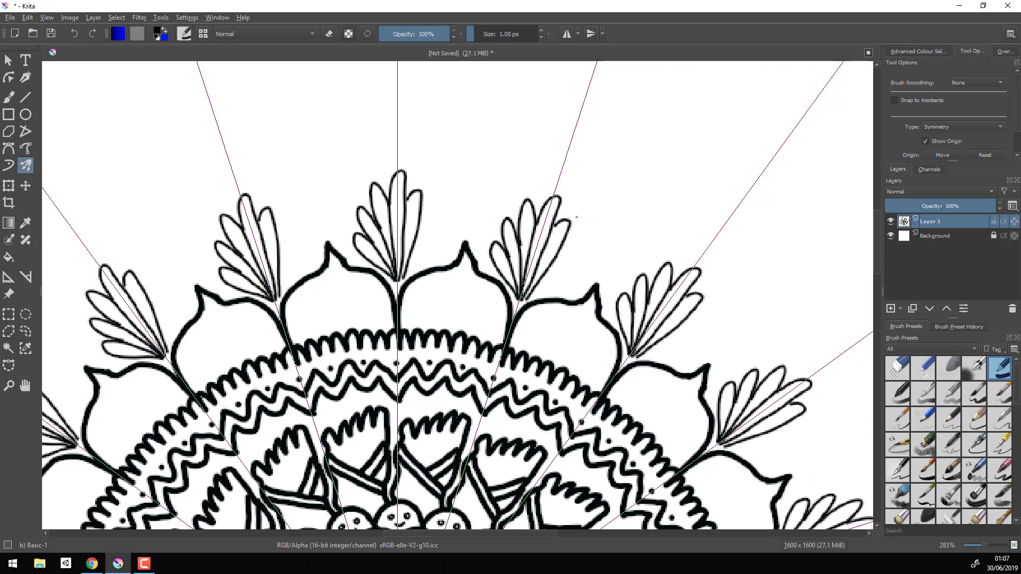
# Rework the side petals of each leaf spray, undoing misdrawn and stray strokes
pyautogui.hotkey('ctrl', 'z')
pyautogui.moveTo(415, 186); pyautogui.dragTo(400, 277)
pyautogui.hotkey('ctrl', 'z')
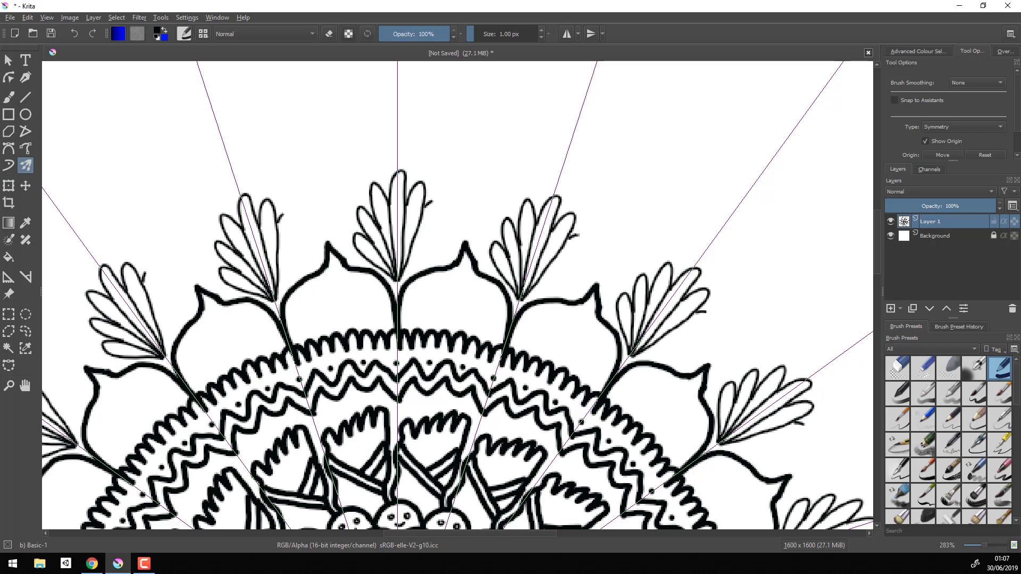
pyautogui.moveTo(432, 201); pyautogui.dragTo(400, 278)
pyautogui.hotkey('ctrl', 'z')
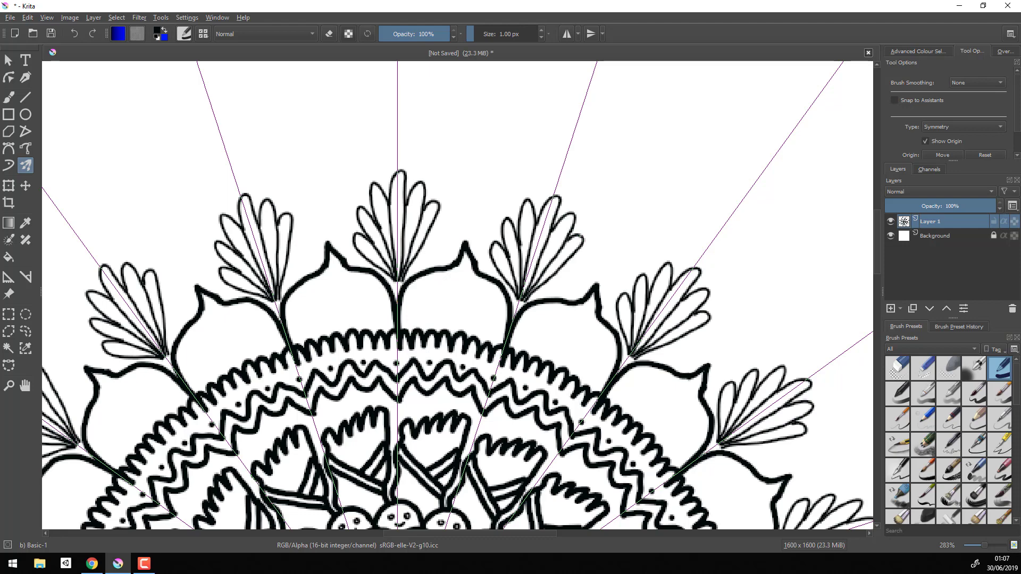
pyautogui.moveTo(176, 286); pyautogui.dragTo(168, 338)
pyautogui.scroll(-3, 447, 187)
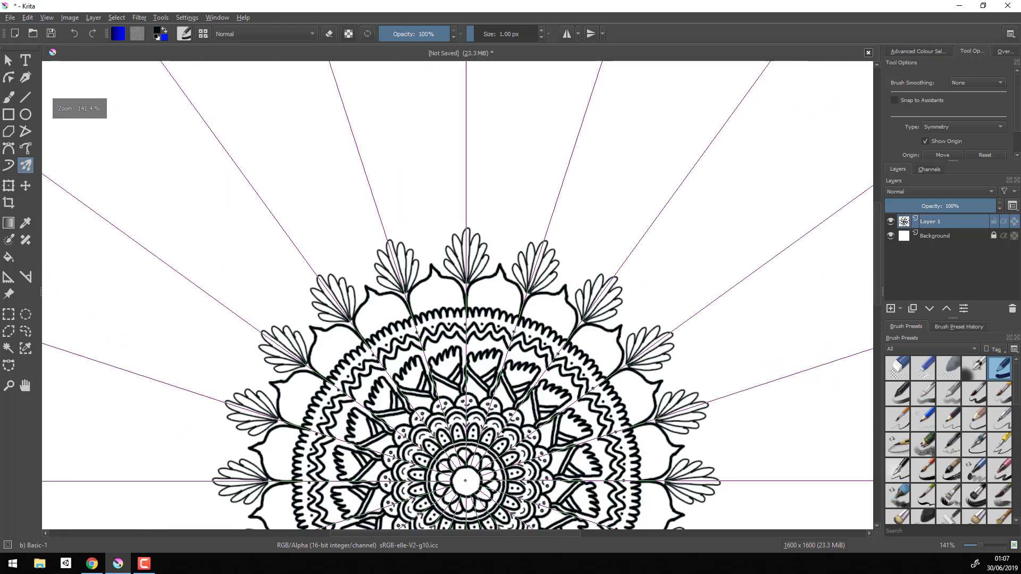
pyautogui.scroll(3, 447, 188)
pyautogui.hotkey('ctrl', 'z')
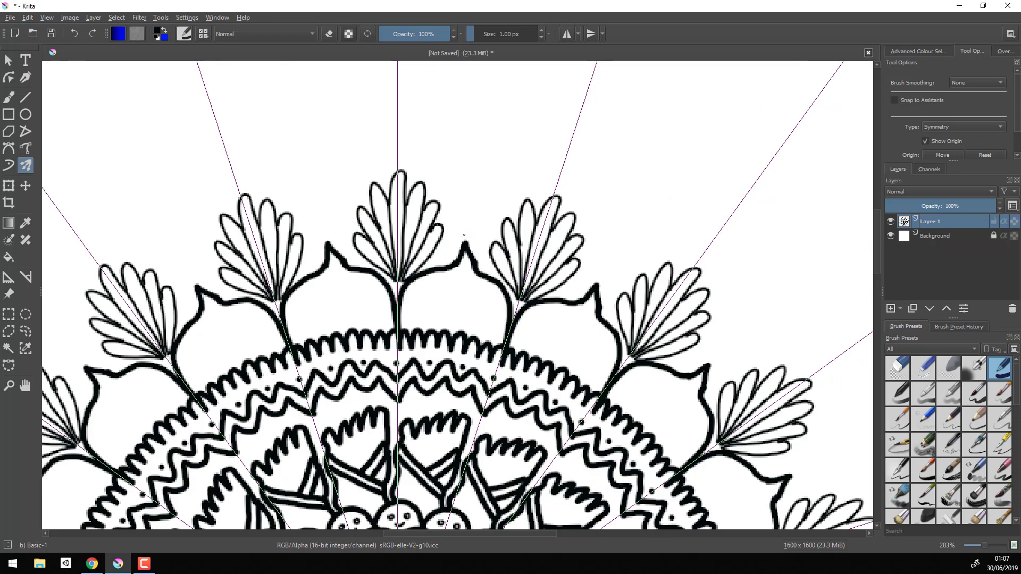
# Draw teardrop leaves between the sprays with centre and side veins at 0.01 px
pyautogui.moveTo(464, 234); pyautogui.dragTo(476, 163)
pyautogui.moveTo(468, 236); pyautogui.dragTo(480, 161)
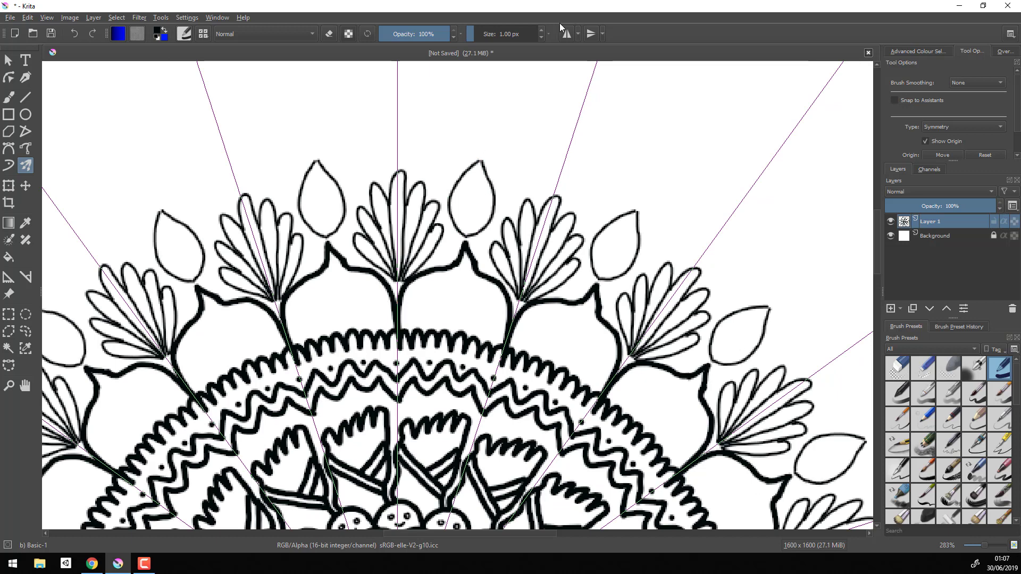
pyautogui.moveTo(542, 38); pyautogui.dragTo(471, 34)
pyautogui.moveTo(467, 234); pyautogui.dragTo(480, 162)
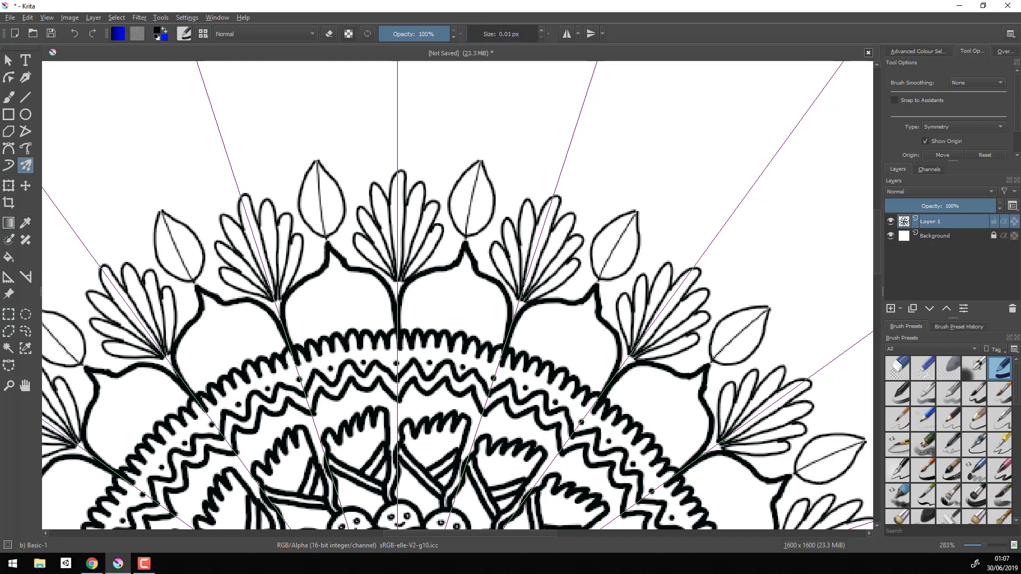
pyautogui.moveTo(471, 218)
pyautogui.mouseDown()
pyautogui.moveTo(462, 201)
pyautogui.moveTo(485, 194)
pyautogui.moveTo(459, 213)
pyautogui.mouseUp()
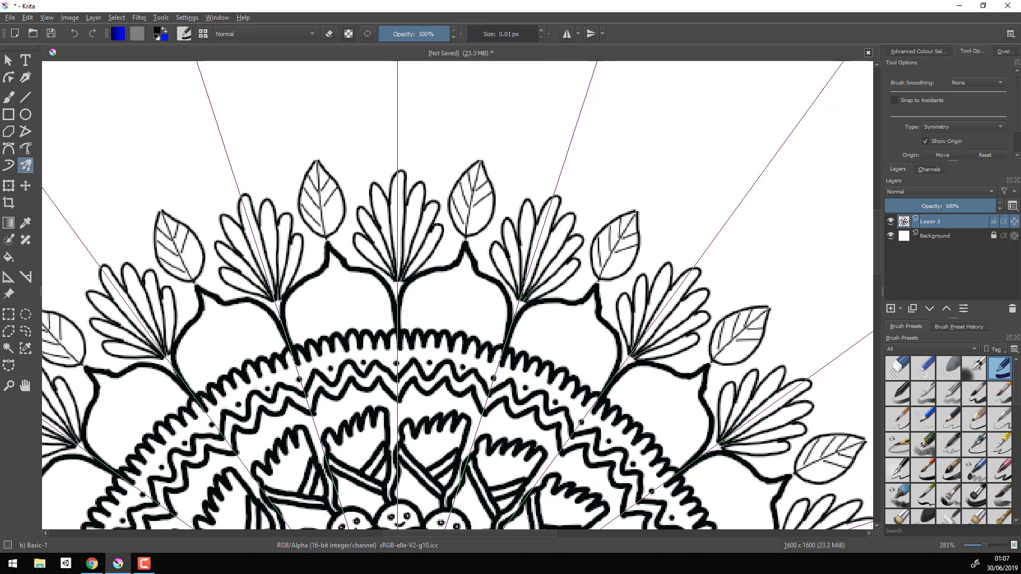
pyautogui.doubleClick(541, 29)
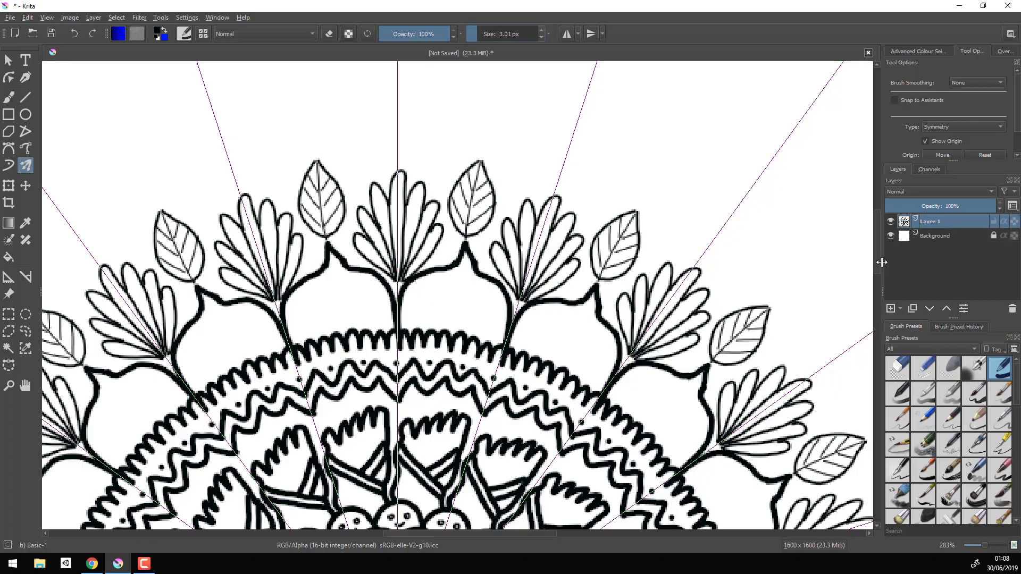
pyautogui.moveTo(877, 237); pyautogui.dragTo(894, 282)
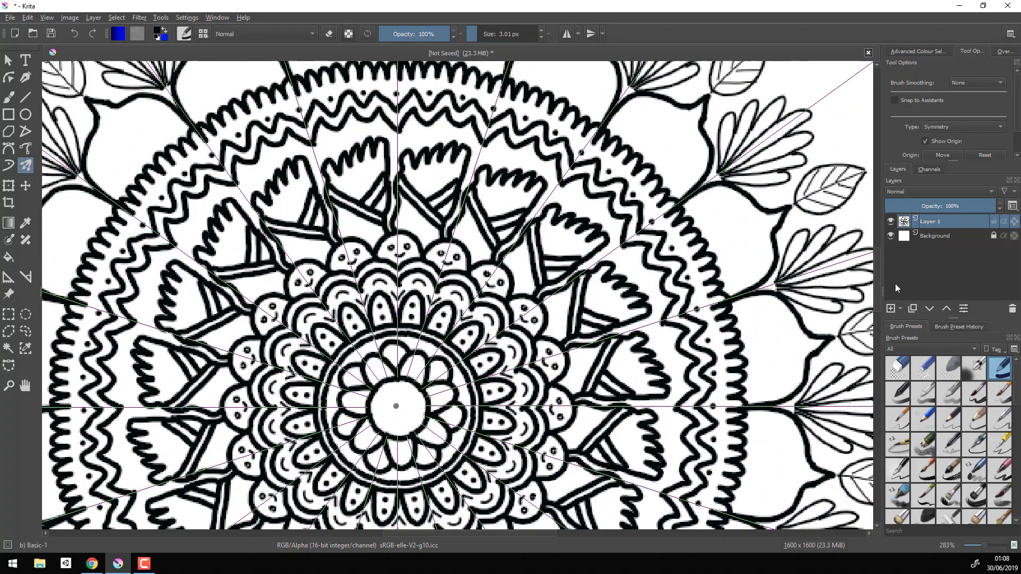
# Zoom to 566% and set the brush to its thinnest 0.01 px size
pyautogui.scroll(3, 876, 254)
pyautogui.scroll(4, 883, 272)
pyautogui.scroll(1, 882, 272)
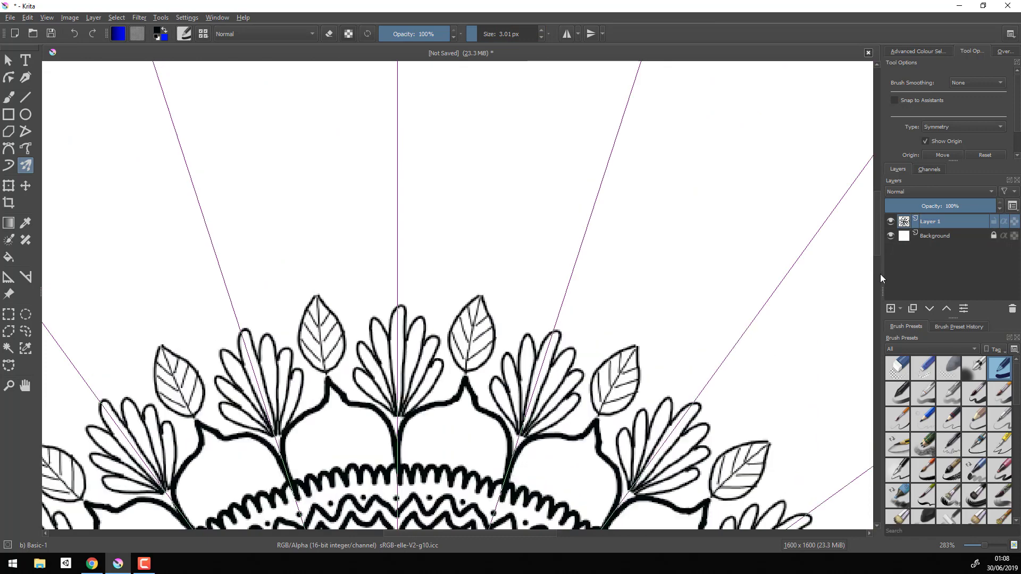
pyautogui.scroll(2, 879, 273)
pyautogui.scroll(-3, 879, 274)
pyautogui.scroll(-2, 878, 272)
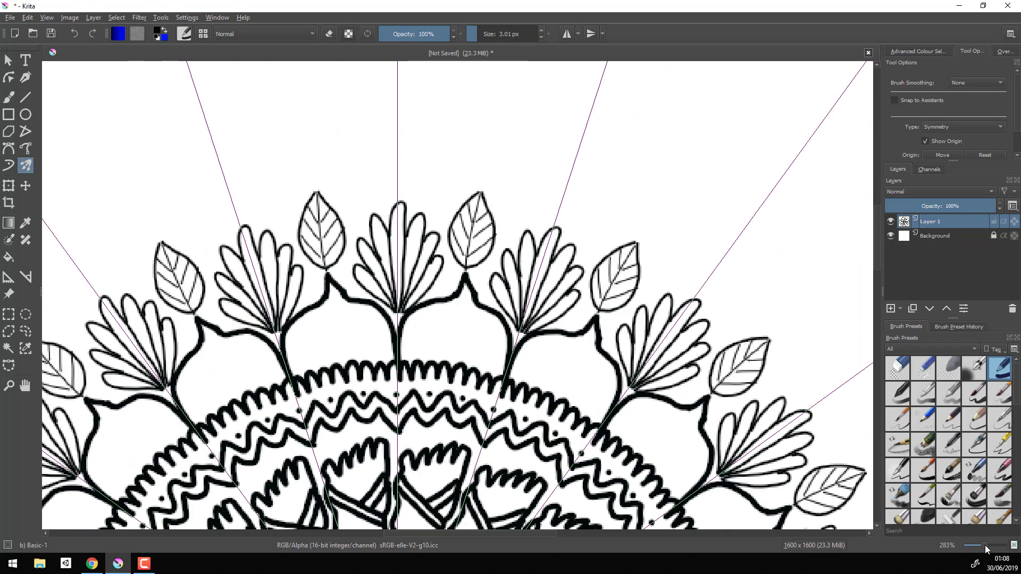
pyautogui.moveTo(985, 546); pyautogui.dragTo(981, 545)
pyautogui.scroll(-5, 880, 319)
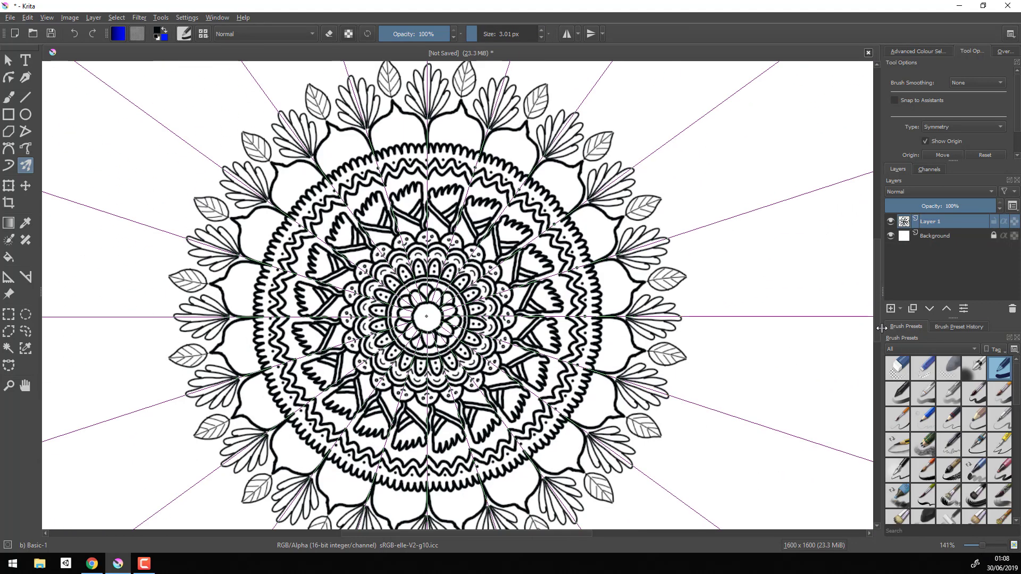
pyautogui.scroll(-1, 881, 328)
pyautogui.scroll(1, 881, 329)
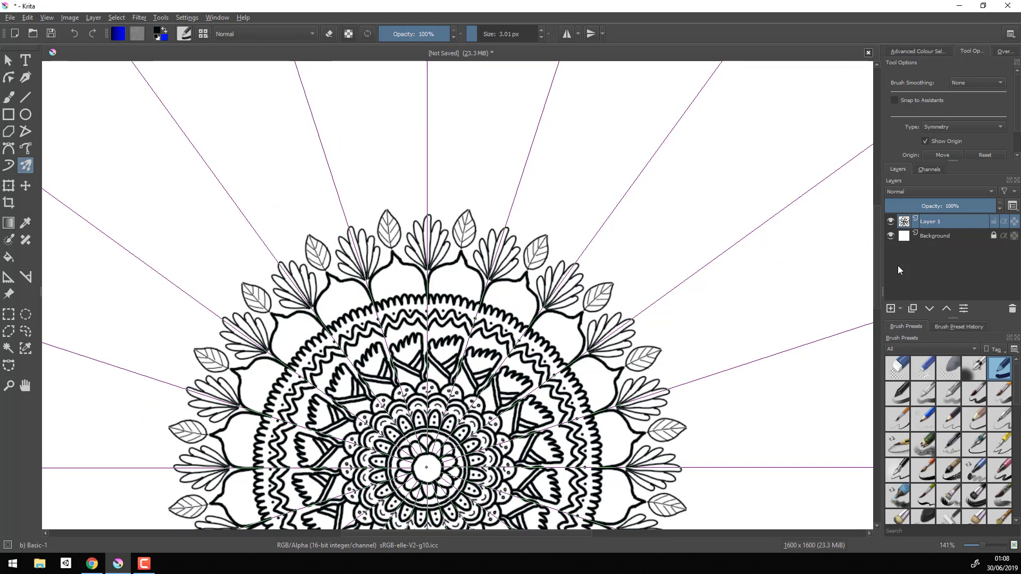
pyautogui.scroll(4, 466, 266)
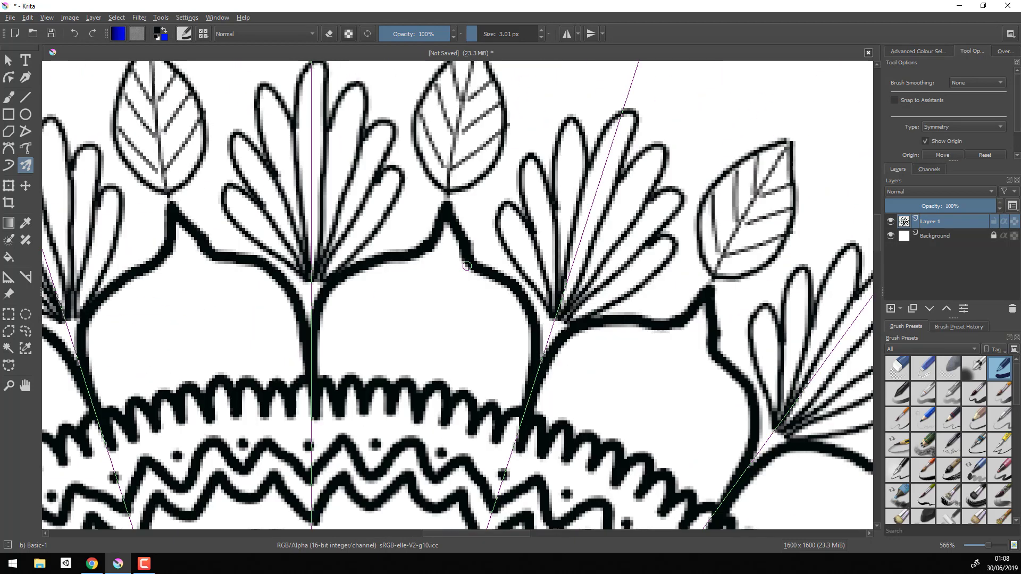
pyautogui.click(541, 38)
pyautogui.doubleClick(541, 37)
# Draw fine nested curves inside each bulb-shaped outer petal beneath the fan blooms
pyautogui.moveTo(334, 365)
pyautogui.mouseDown()
pyautogui.moveTo(387, 289)
pyautogui.moveTo(462, 290)
pyautogui.moveTo(509, 396)
pyautogui.mouseUp()
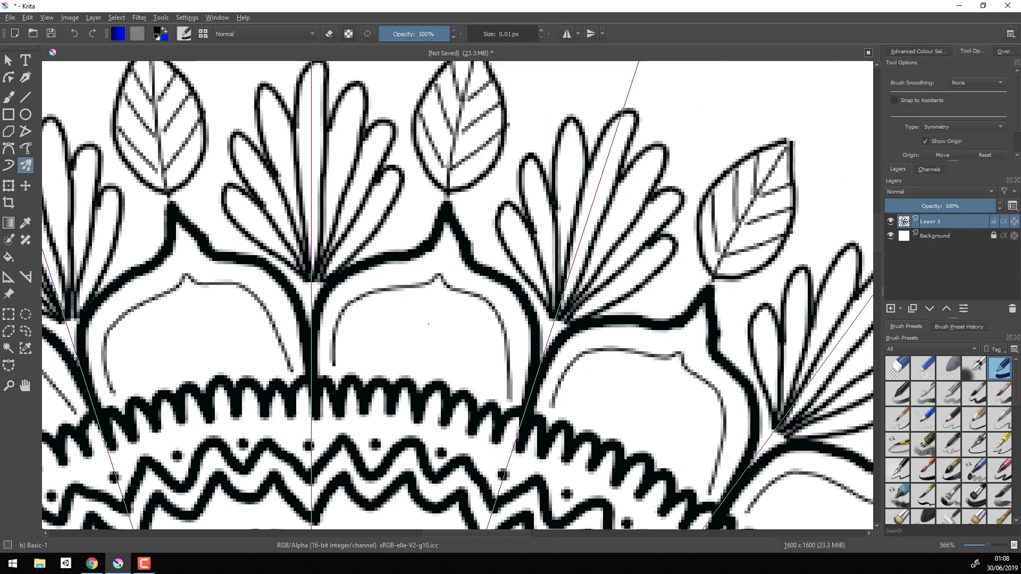
pyautogui.hotkey('ctrl', 'z')
pyautogui.moveTo(446, 226); pyautogui.dragTo(330, 376)
pyautogui.moveTo(447, 231); pyautogui.dragTo(511, 363)
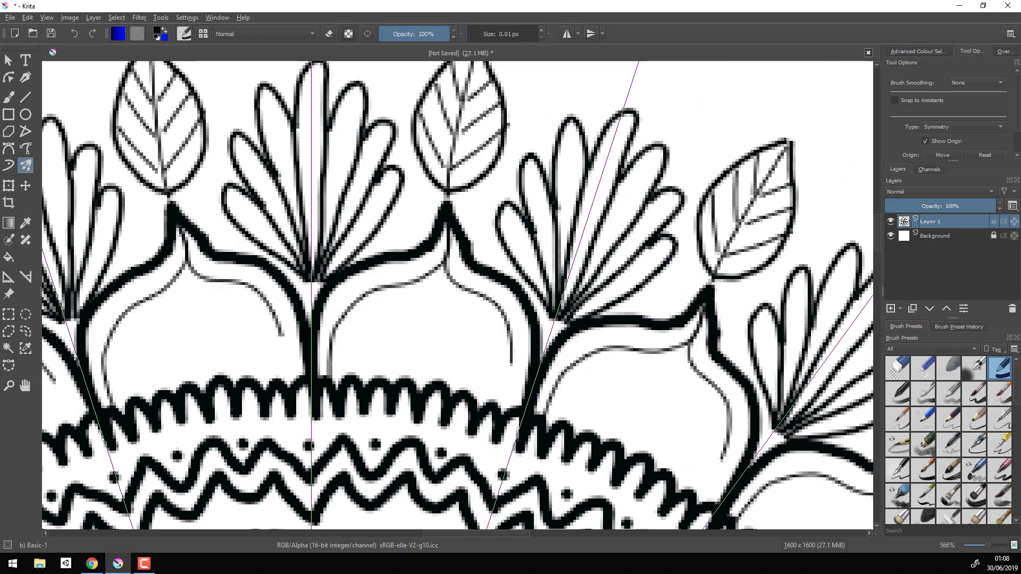
pyautogui.moveTo(446, 263); pyautogui.dragTo(351, 373)
pyautogui.moveTo(450, 265); pyautogui.dragTo(496, 404)
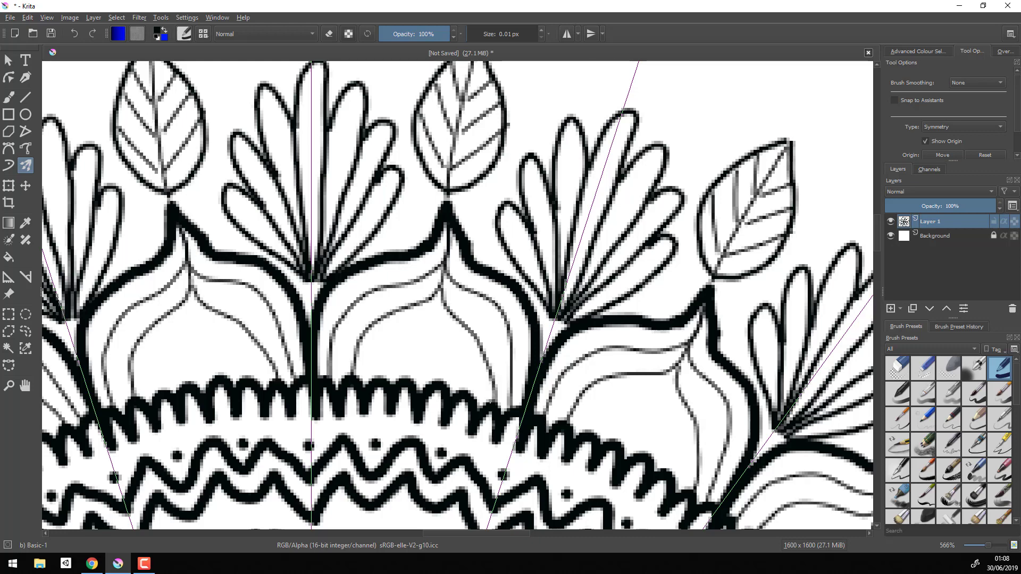
pyautogui.moveTo(683, 367); pyautogui.dragTo(590, 433)
pyautogui.moveTo(676, 385); pyautogui.dragTo(671, 475)
pyautogui.moveTo(673, 406); pyautogui.dragTo(638, 430)
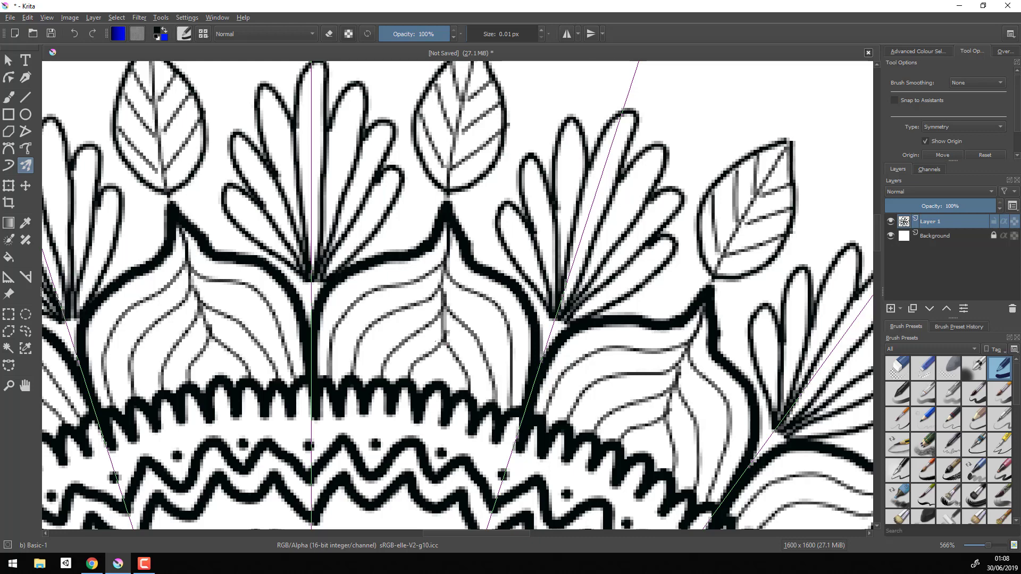
pyautogui.scroll(-3, 436, 341)
# At 2 px, try drawing wavy outlines above the leaves, undoing the first attempts
pyautogui.scroll(-4, 436, 341)
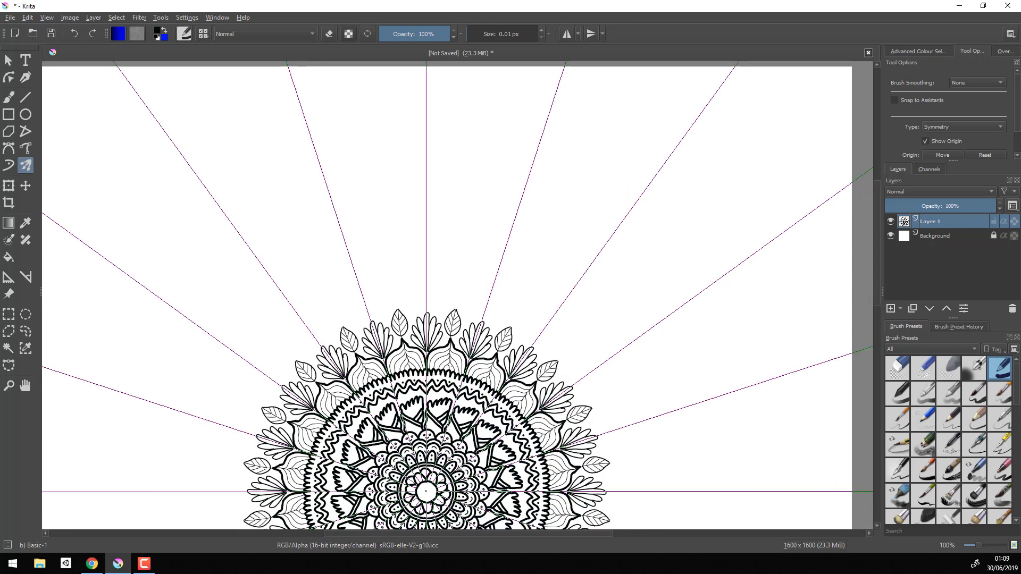
pyautogui.scroll(4, 450, 363)
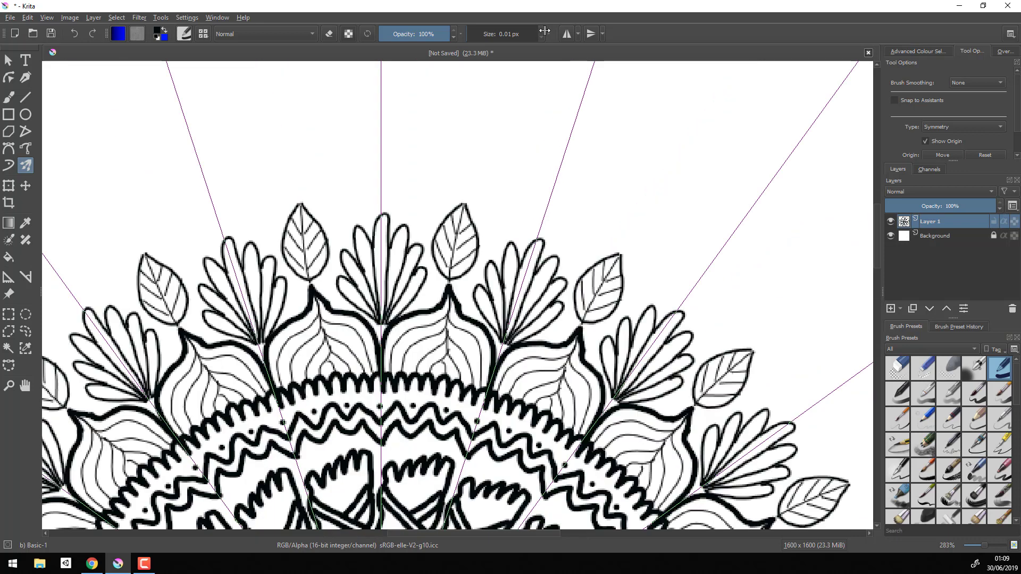
pyautogui.moveTo(544, 31); pyautogui.dragTo(471, 34)
pyautogui.moveTo(428, 118); pyautogui.dragTo(539, 220)
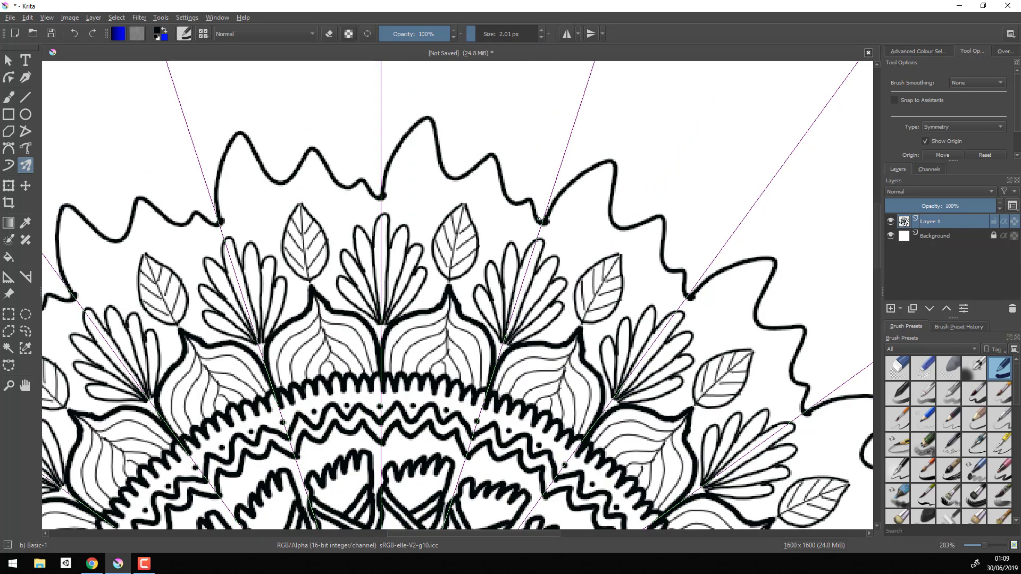
pyautogui.hotkey('ctrl', 'z')
pyautogui.hotkey('ctrl', 'z')
pyautogui.moveTo(381, 192); pyautogui.dragTo(542, 218)
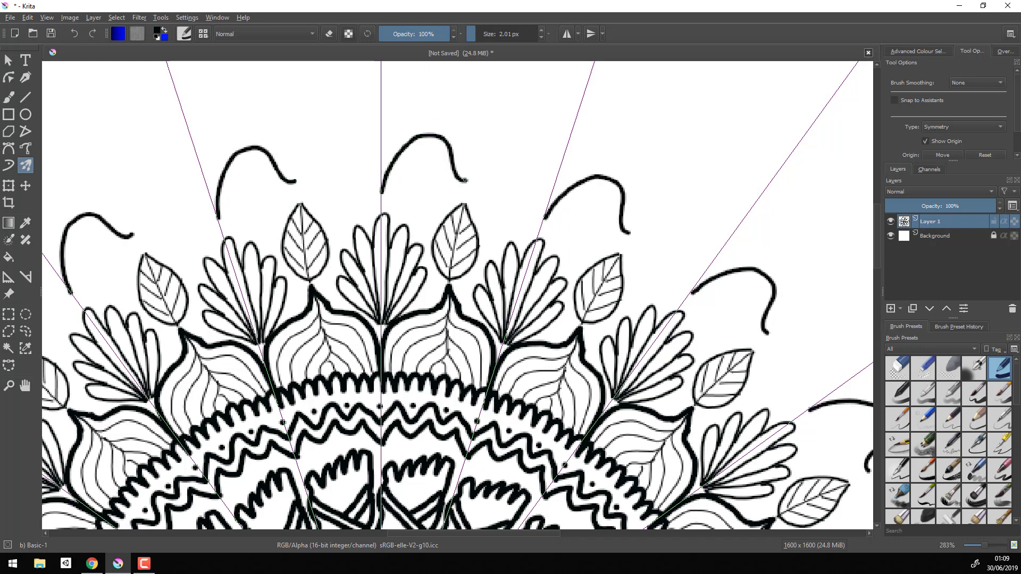
pyautogui.moveTo(378, 170); pyautogui.dragTo(549, 198)
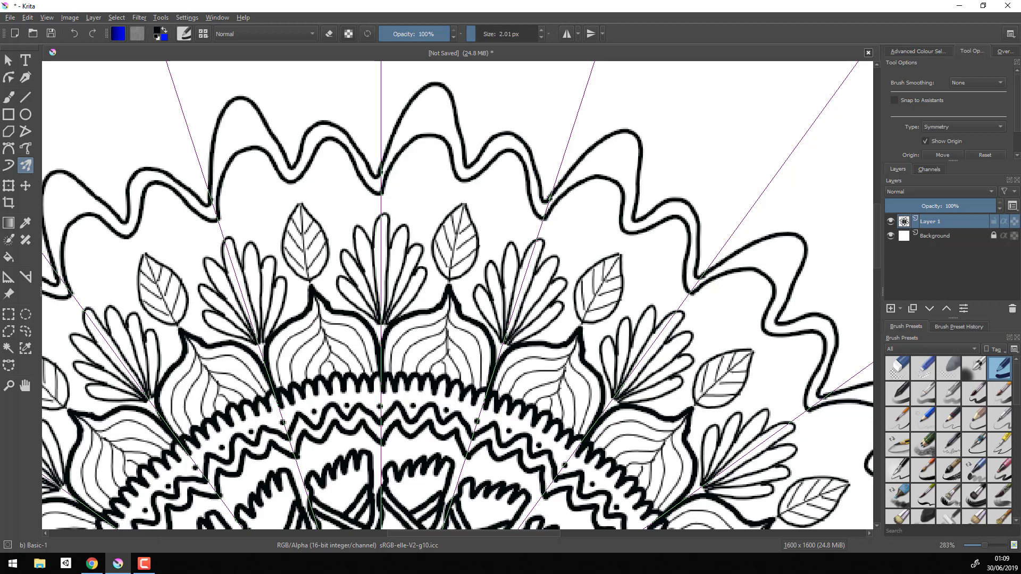
pyautogui.hotkey('ctrl', 'z')
pyautogui.hotkey('ctrl', 'z')
# Redraw the wavy outline and test short curls above it, then undo them
pyautogui.moveTo(381, 197); pyautogui.dragTo(542, 219)
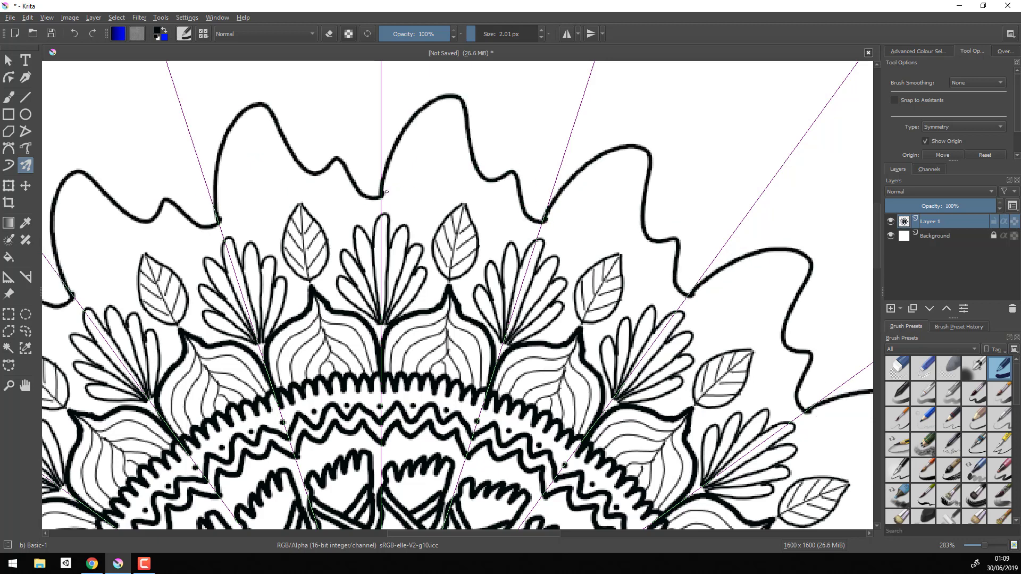
pyautogui.moveTo(381, 198); pyautogui.dragTo(463, 160)
pyautogui.hotkey('ctrl', 'z')
pyautogui.moveTo(382, 201)
pyautogui.mouseDown()
pyautogui.moveTo(402, 192)
pyautogui.moveTo(436, 128)
pyautogui.mouseUp()
pyautogui.hotkey('ctrl', 'z')
pyautogui.hotkey('ctrl', 'z')
pyautogui.hotkey('ctrl', 'z')
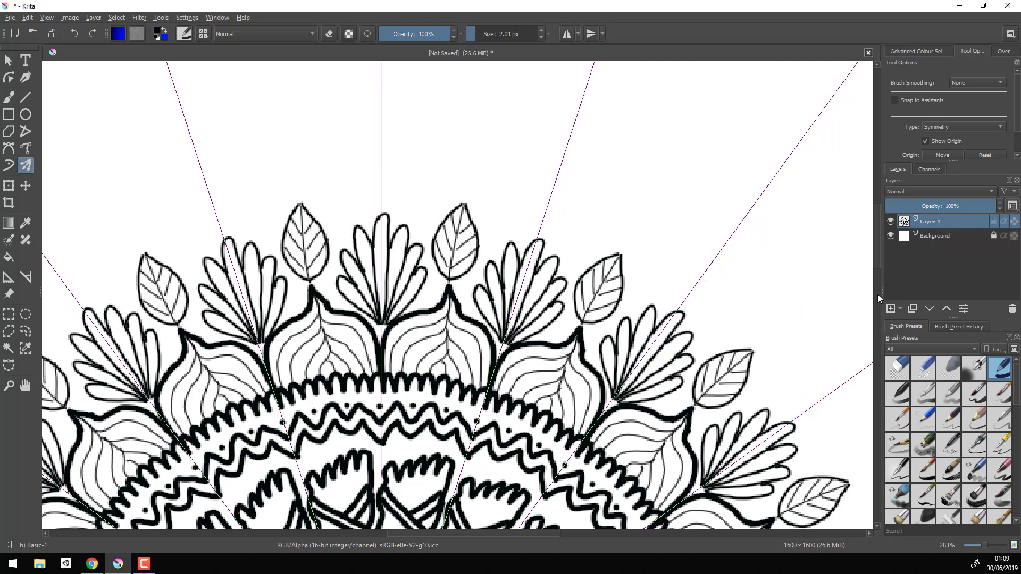
pyautogui.scroll(3, 865, 243)
# Draw the final wavy outline and a parallel inner wavy line beneath it
pyautogui.moveTo(381, 259); pyautogui.dragTo(554, 291)
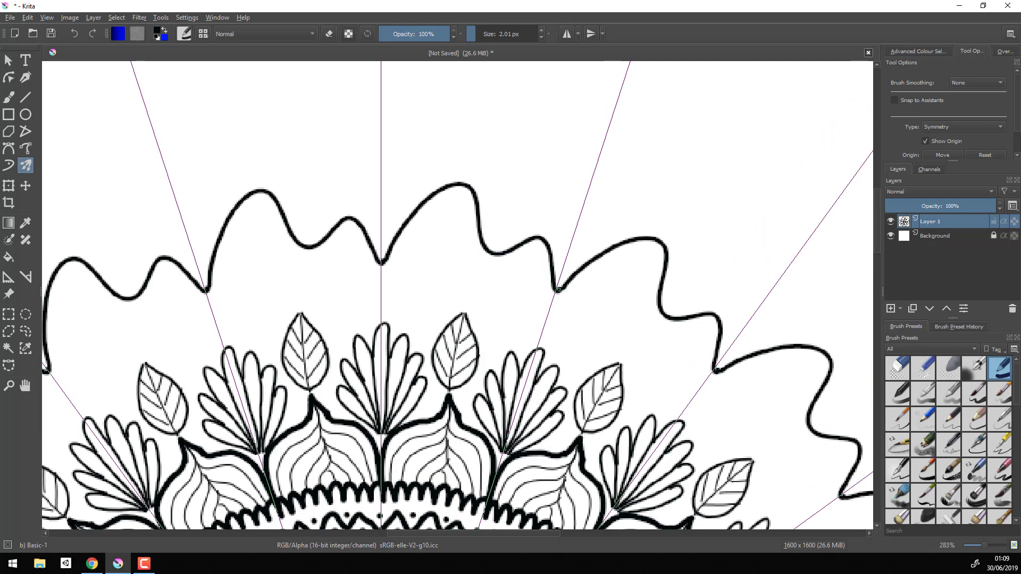
pyautogui.moveTo(381, 276); pyautogui.dragTo(449, 207)
pyautogui.hotkey('ctrl', 'z')
pyautogui.moveTo(381, 280); pyautogui.dragTo(549, 306)
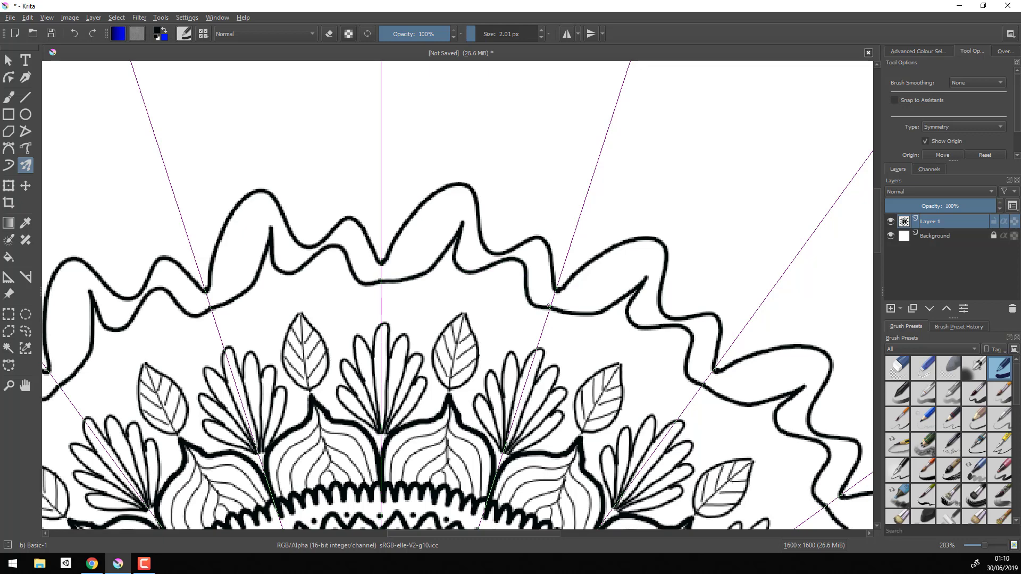
pyautogui.hotkey('ctrl', 'z')
pyautogui.moveTo(381, 304); pyautogui.dragTo(454, 223)
pyautogui.hotkey('ctrl', 'z')
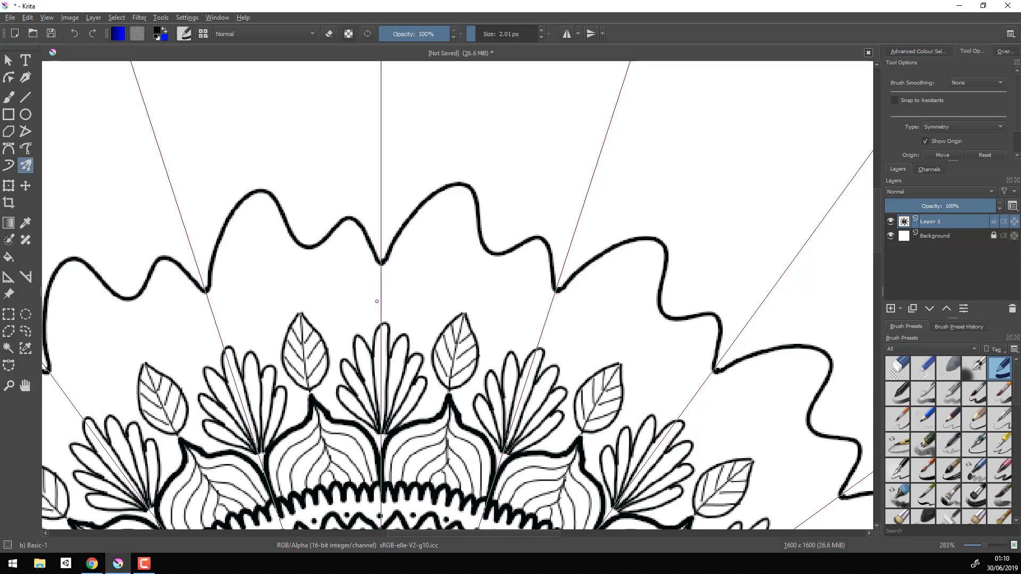
pyautogui.moveTo(381, 305)
pyautogui.mouseDown()
pyautogui.moveTo(473, 257)
pyautogui.moveTo(546, 324)
pyautogui.mouseUp()
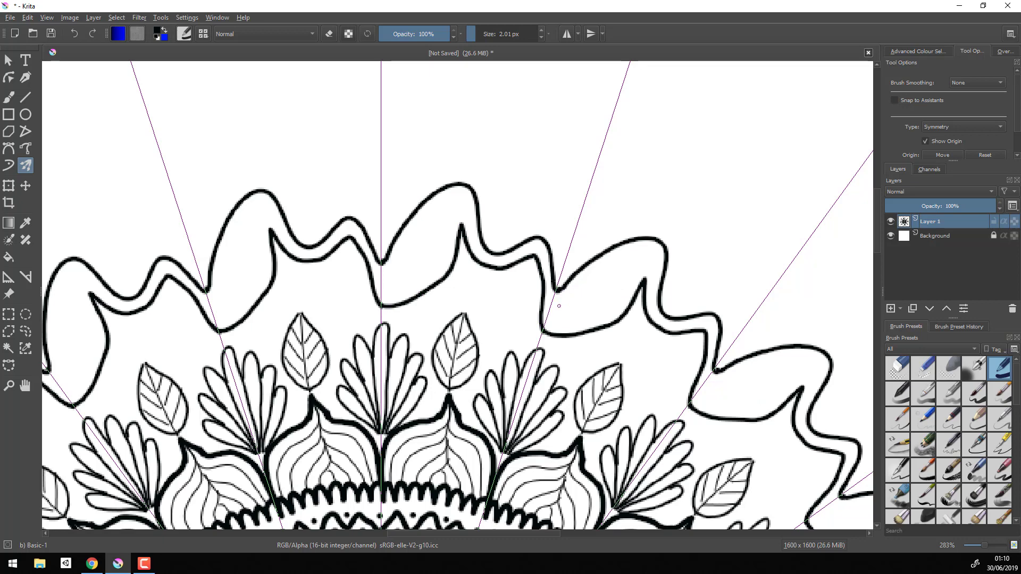
# Draw a leaf loop with an inner stroke inside each wave of the band
pyautogui.moveTo(564, 306)
pyautogui.mouseDown()
pyautogui.moveTo(567, 292)
pyautogui.moveTo(583, 322)
pyautogui.mouseUp()
pyautogui.moveTo(586, 309); pyautogui.dragTo(570, 307)
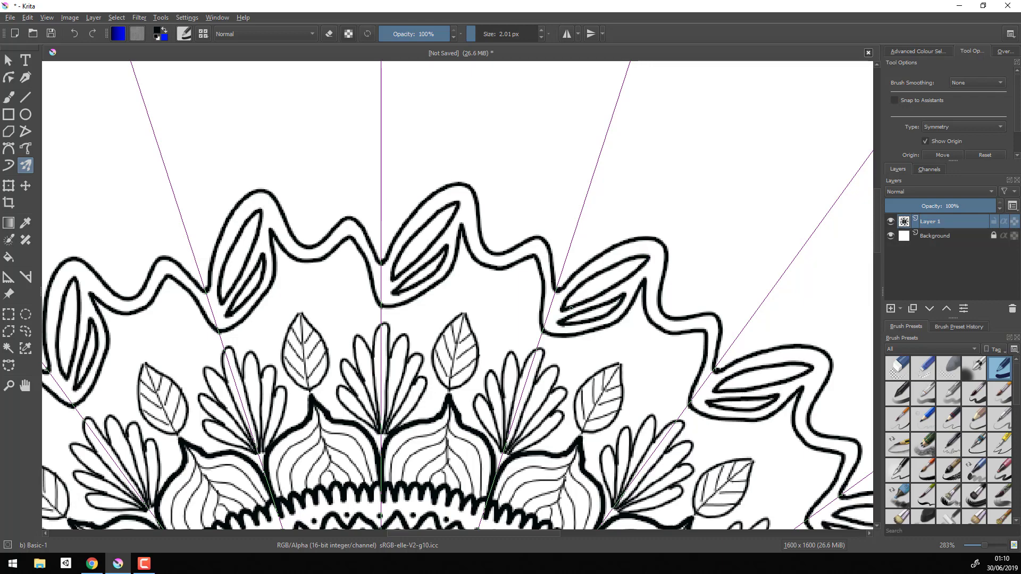
pyautogui.scroll(-1, 571, 307)
pyautogui.scroll(1, 571, 307)
pyautogui.scroll(1, 570, 307)
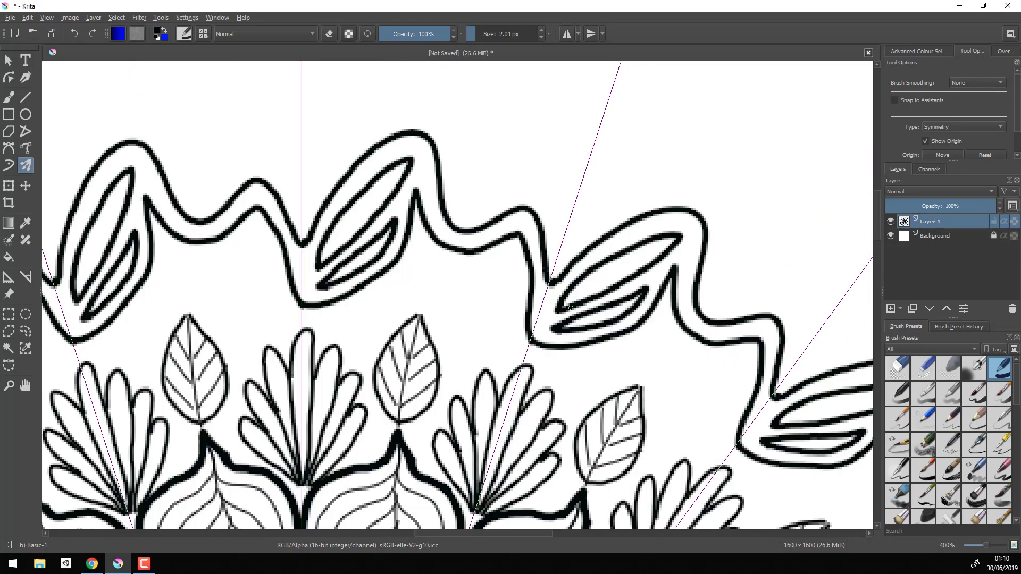
# Scatter small ovals beneath the wavy band, then fit the whole page in view
pyautogui.moveTo(504, 259); pyautogui.dragTo(502, 257)
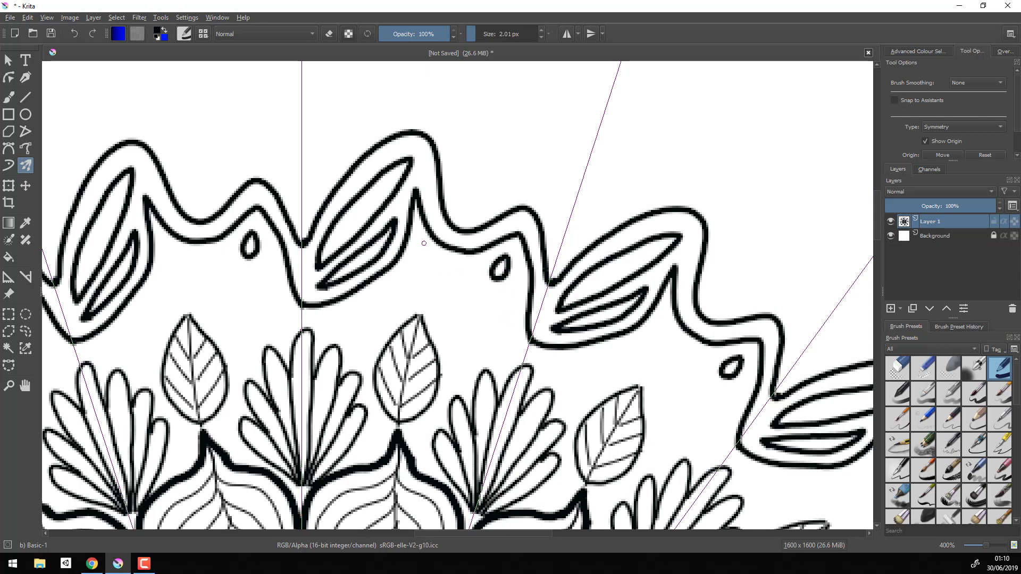
pyautogui.moveTo(423, 247); pyautogui.dragTo(420, 247)
pyautogui.moveTo(456, 290); pyautogui.dragTo(453, 291)
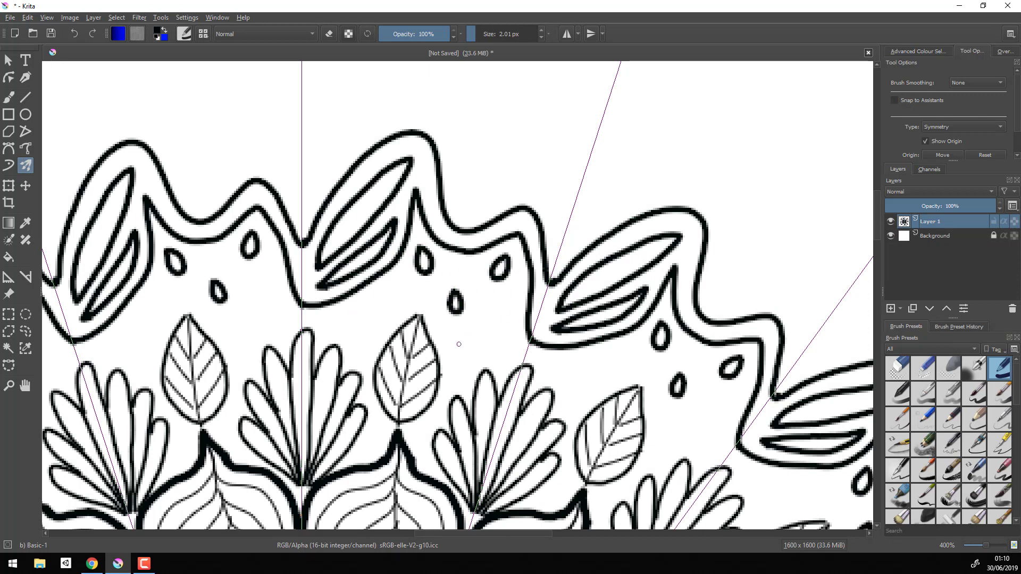
pyautogui.moveTo(490, 323); pyautogui.dragTo(454, 338)
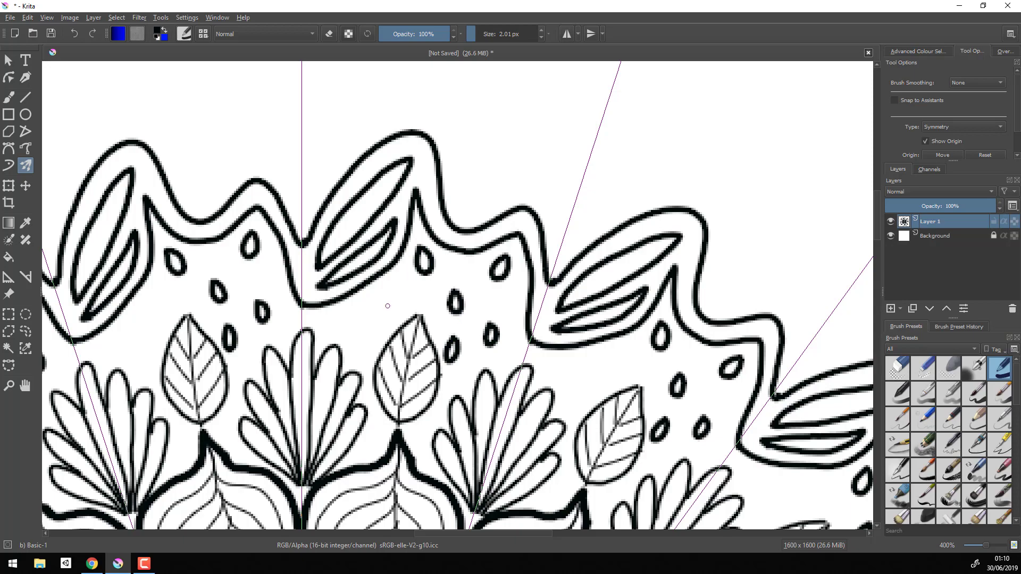
pyautogui.moveTo(387, 306); pyautogui.dragTo(348, 320)
pyautogui.scroll(1, 343, 321)
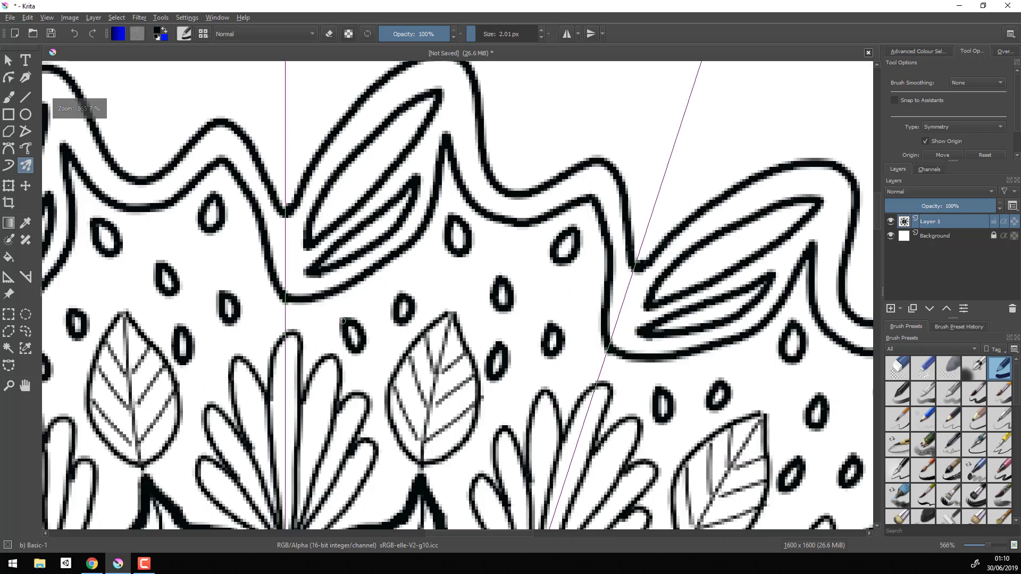
pyautogui.press('1')
pyautogui.scroll(2, 342, 322)
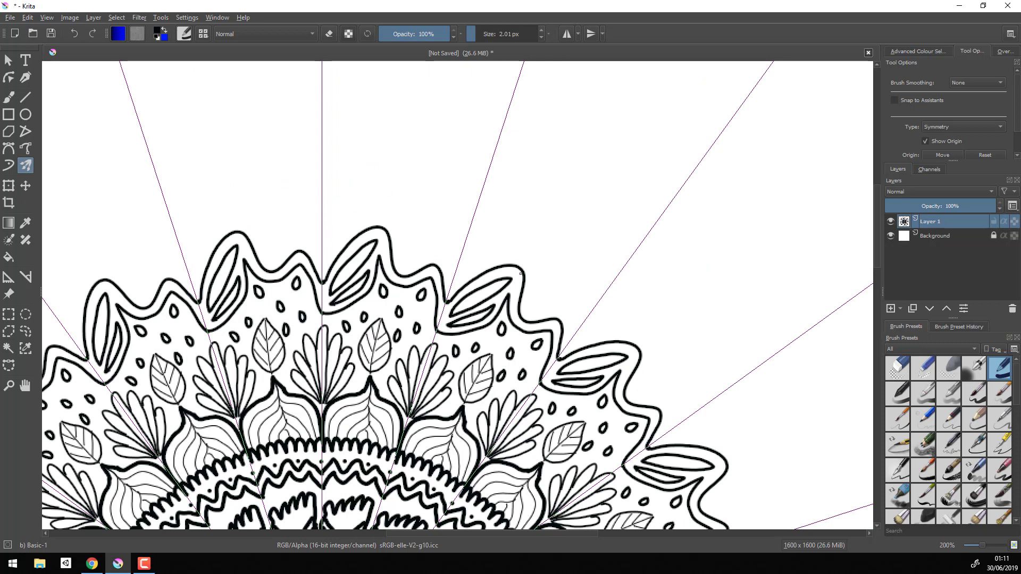
# Draw a circular border ring around the outer edge of the wavy band
pyautogui.moveTo(465, 243); pyautogui.dragTo(585, 306)
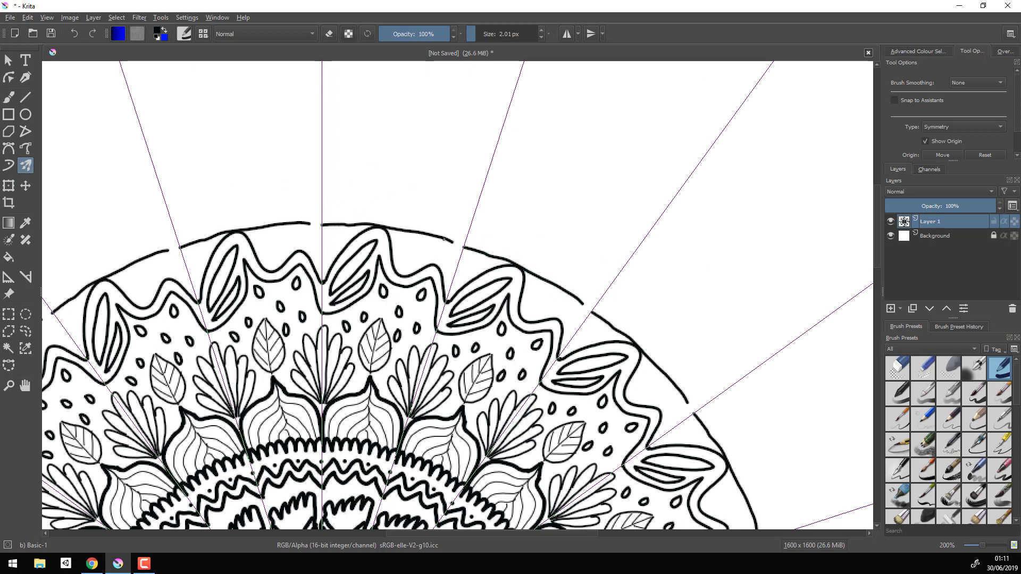
pyautogui.hotkey('ctrl', 'z')
pyautogui.moveTo(458, 265); pyautogui.dragTo(586, 332)
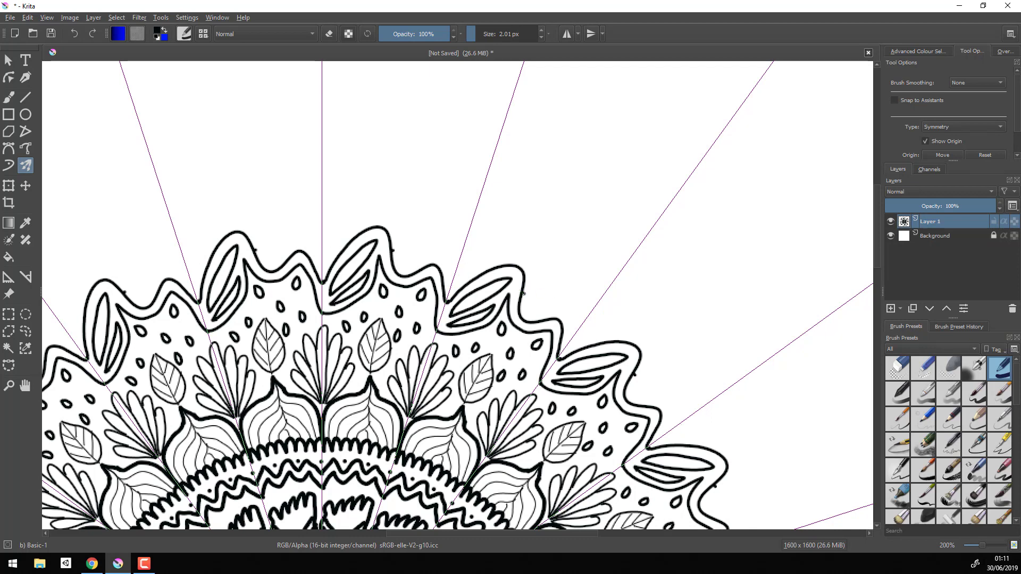
pyautogui.moveTo(526, 282); pyautogui.dragTo(691, 443)
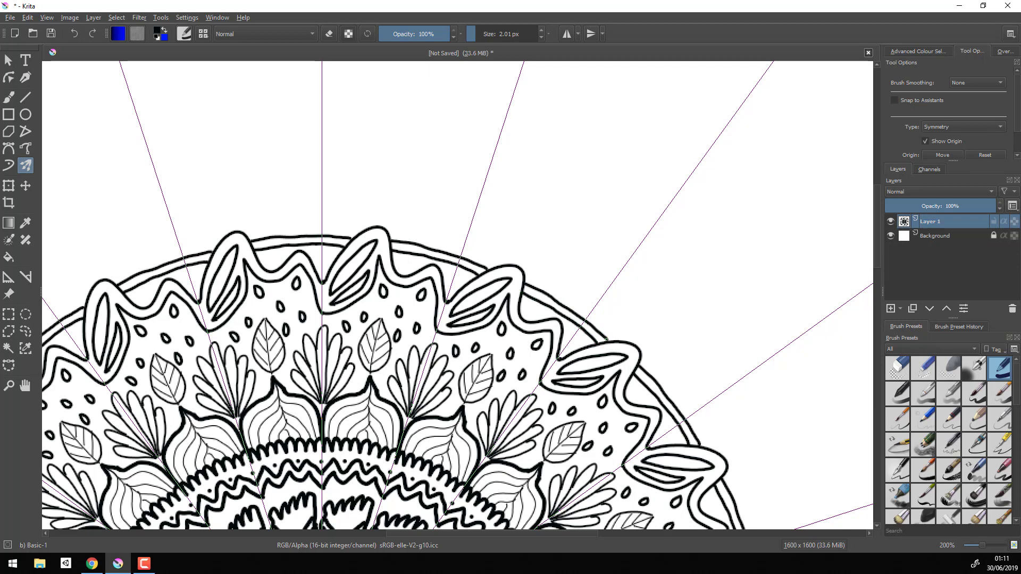
# Add large double-outlined petals around the ring, then thin the brush to 0.01 px
pyautogui.moveTo(324, 232); pyautogui.dragTo(460, 256)
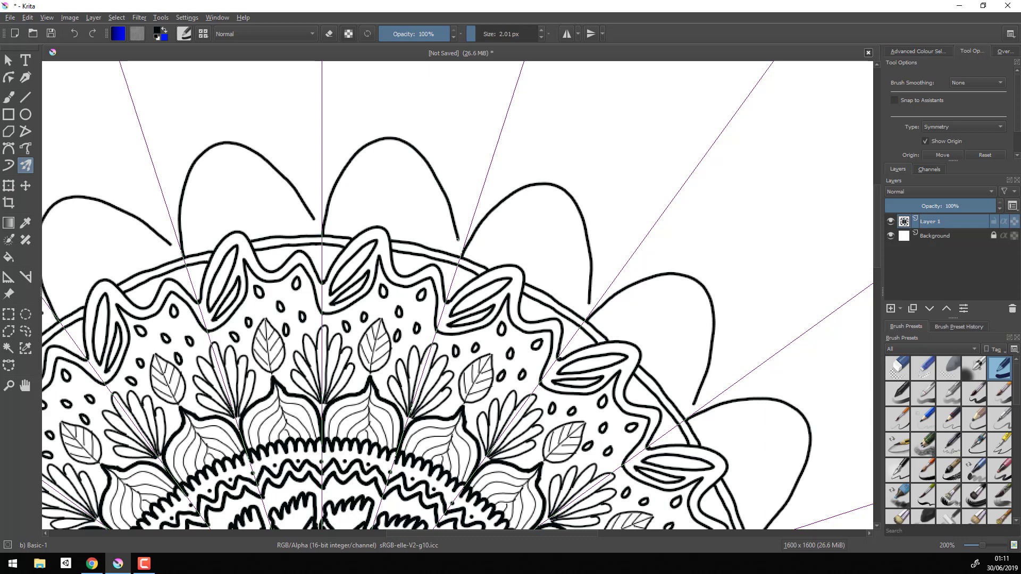
pyautogui.moveTo(325, 213); pyautogui.dragTo(461, 249)
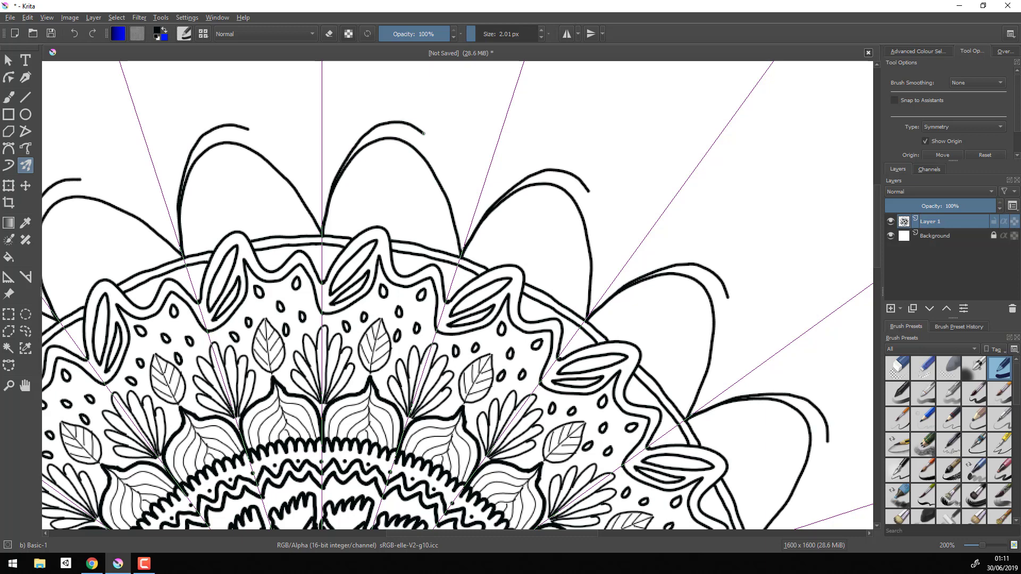
pyautogui.scroll(3, 849, 210)
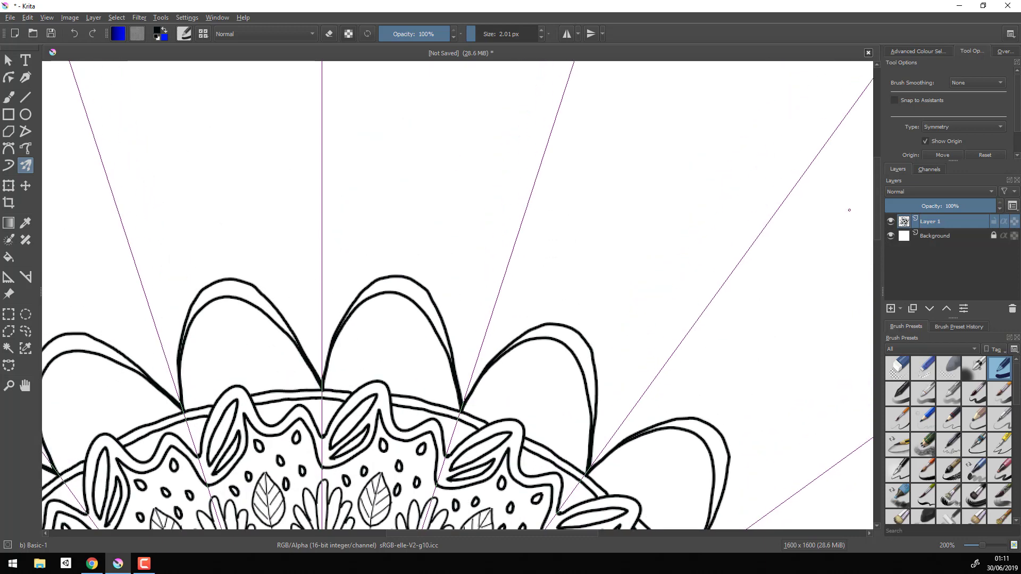
pyautogui.moveTo(400, 275); pyautogui.dragTo(570, 326)
pyautogui.moveTo(404, 277); pyautogui.dragTo(559, 260)
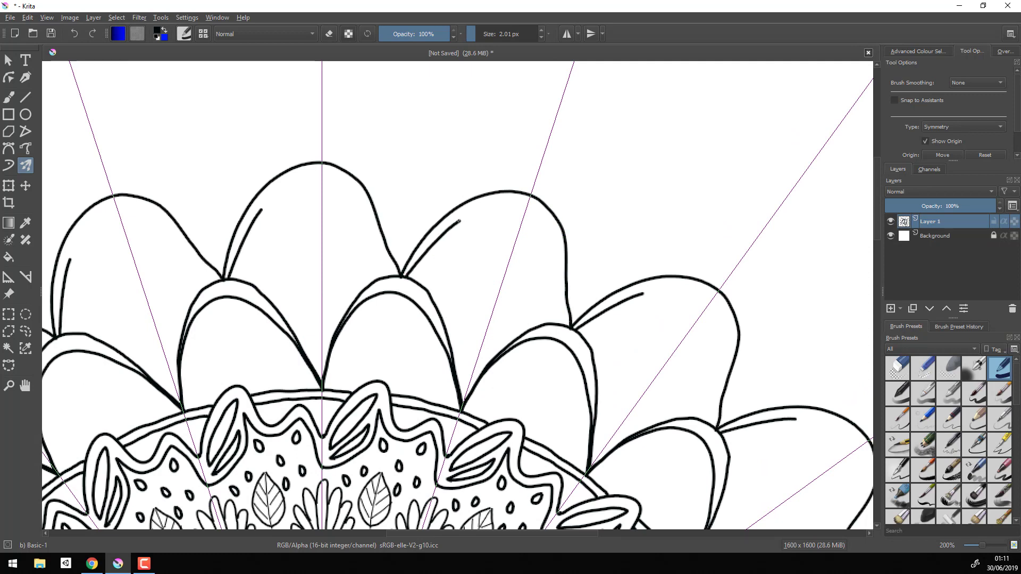
pyautogui.hotkey('ctrl', 'z')
pyautogui.hotkey('ctrl', 'z')
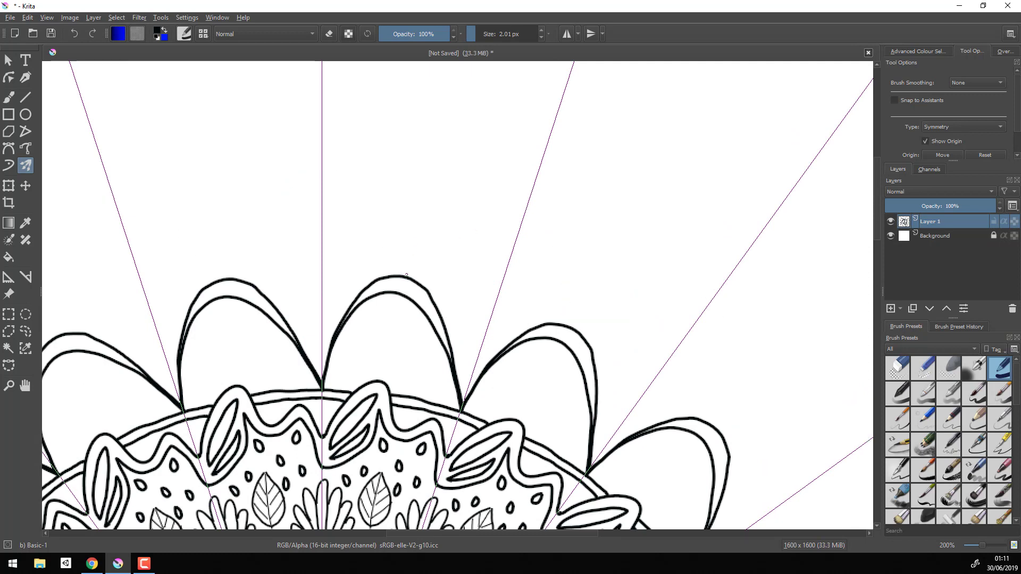
pyautogui.moveTo(403, 275)
pyautogui.mouseDown()
pyautogui.moveTo(481, 247)
pyautogui.moveTo(566, 321)
pyautogui.mouseUp()
pyautogui.hotkey('ctrl', 'z')
pyautogui.moveTo(397, 276); pyautogui.dragTo(499, 278)
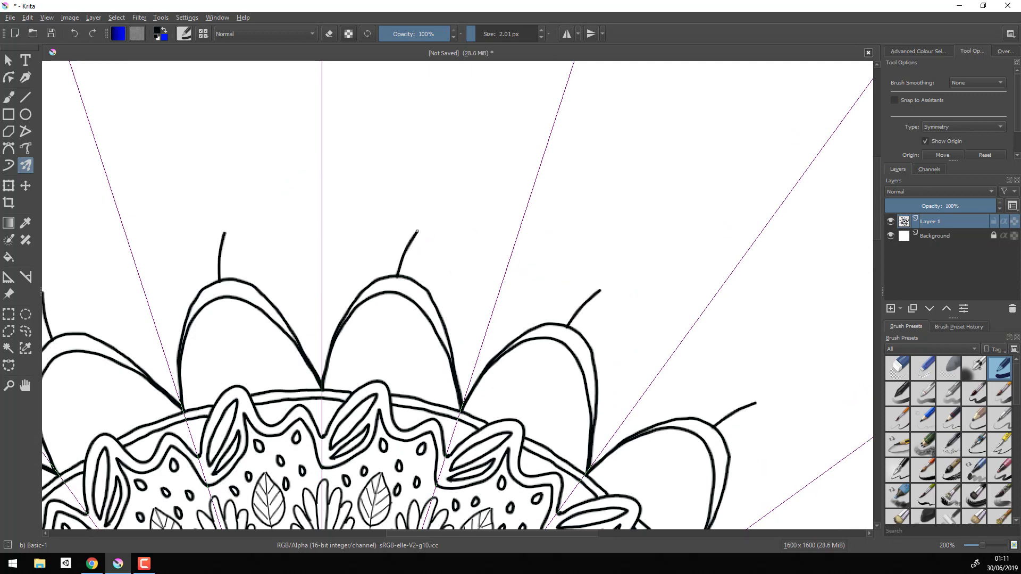
pyautogui.hotkey('ctrl', 'z')
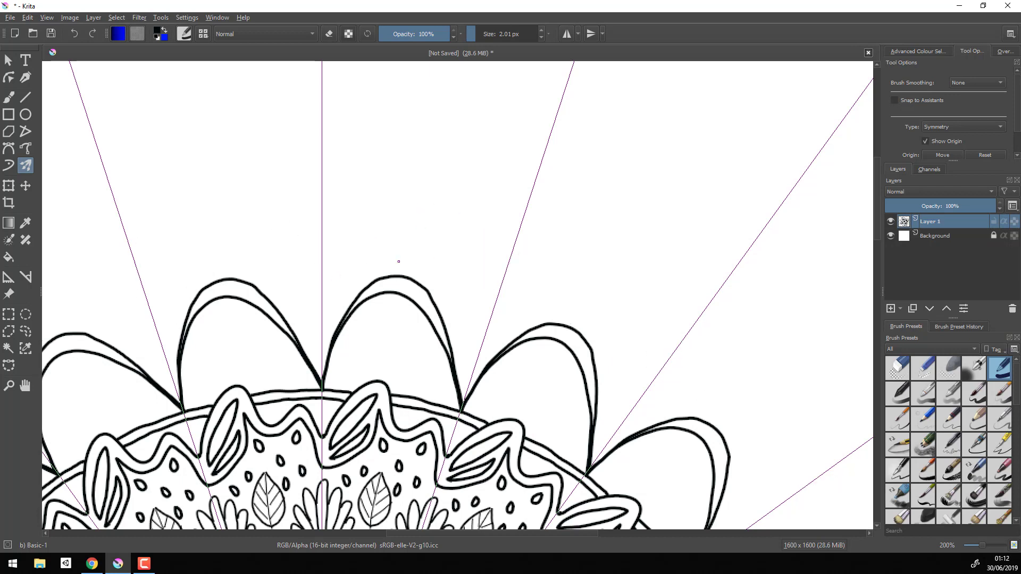
pyautogui.moveTo(537, 34); pyautogui.dragTo(467, 34)
# Hatch the gap between the double petal outlines across the petal tops
pyautogui.scroll(4, 390, 265)
pyautogui.moveTo(277, 397); pyautogui.dragTo(267, 420)
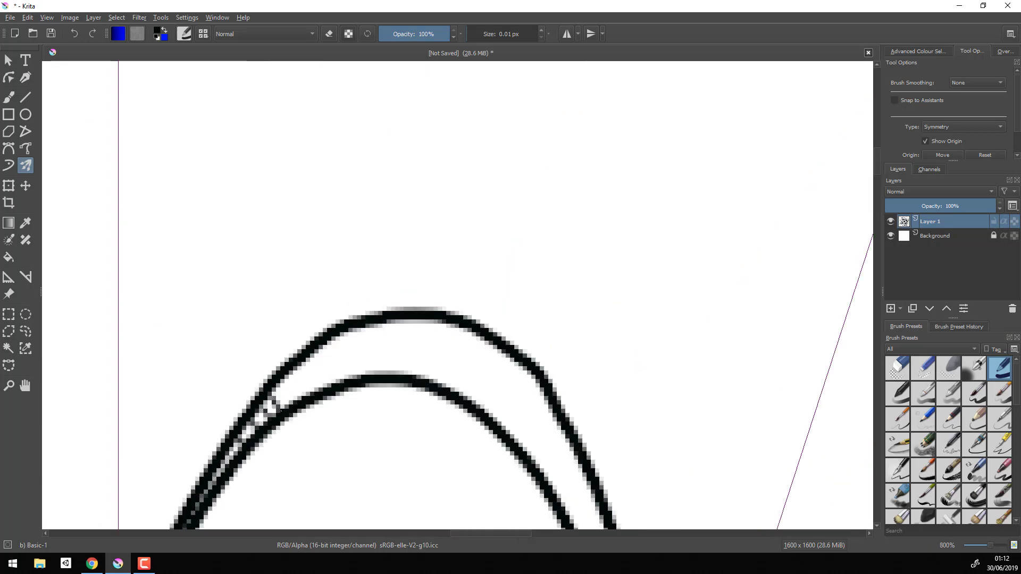
pyautogui.moveTo(292, 379); pyautogui.dragTo(290, 405)
pyautogui.moveTo(307, 363); pyautogui.dragTo(308, 396)
pyautogui.moveTo(331, 341); pyautogui.dragTo(333, 383)
pyautogui.moveTo(354, 328)
pyautogui.mouseDown()
pyautogui.moveTo(354, 378)
pyautogui.moveTo(382, 373)
pyautogui.mouseUp()
pyautogui.moveTo(402, 321); pyautogui.dragTo(403, 374)
pyautogui.moveTo(428, 321)
pyautogui.mouseDown()
pyautogui.moveTo(429, 381)
pyautogui.moveTo(446, 387)
pyautogui.mouseUp()
pyautogui.moveTo(482, 341); pyautogui.dragTo(466, 396)
# Continue hatching down the petals' right side, then zoom to 400% on the hatched petals
pyautogui.moveTo(502, 357); pyautogui.dragTo(482, 407)
pyautogui.moveTo(525, 372); pyautogui.dragTo(491, 421)
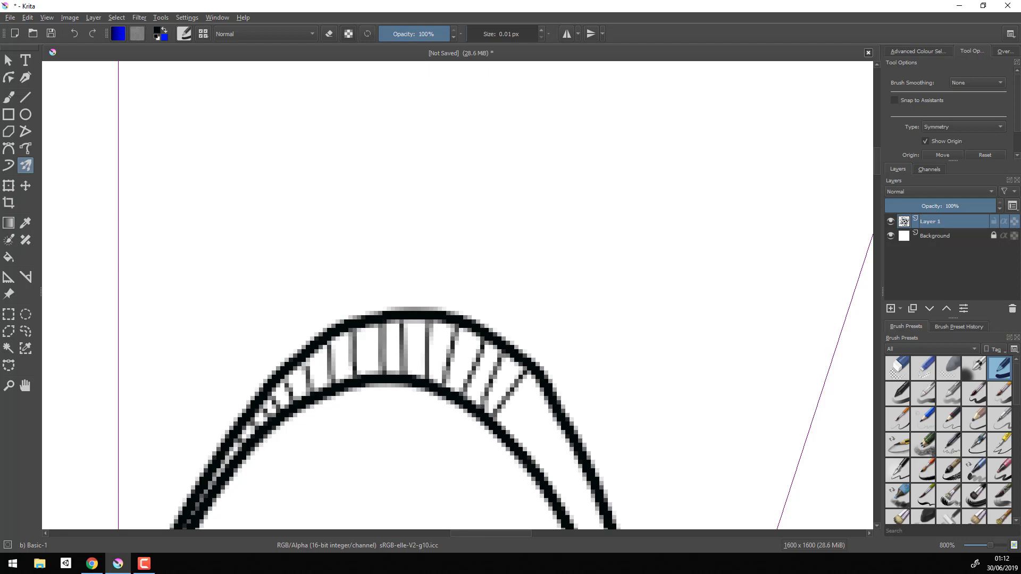
pyautogui.moveTo(542, 389); pyautogui.dragTo(504, 434)
pyautogui.moveTo(552, 410)
pyautogui.mouseDown()
pyautogui.moveTo(519, 447)
pyautogui.moveTo(545, 480)
pyautogui.mouseUp()
pyautogui.moveTo(585, 474)
pyautogui.mouseDown()
pyautogui.moveTo(561, 500)
pyautogui.moveTo(569, 524)
pyautogui.mouseUp()
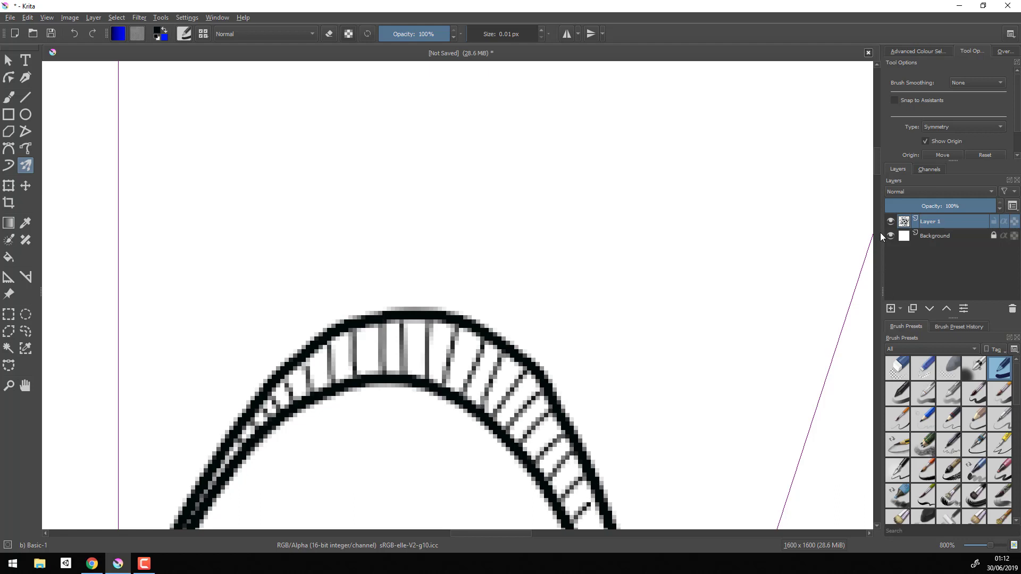
pyautogui.scroll(-4, 457, 295)
pyautogui.scroll(-1, 458, 295)
pyautogui.moveTo(605, 243)
pyautogui.mouseDown()
pyautogui.moveTo(577, 269)
pyautogui.moveTo(598, 308)
pyautogui.mouseUp()
pyautogui.moveTo(625, 315); pyautogui.dragTo(611, 333)
pyautogui.press('-')
pyautogui.press('-')
pyautogui.press('-')
pyautogui.press('-')
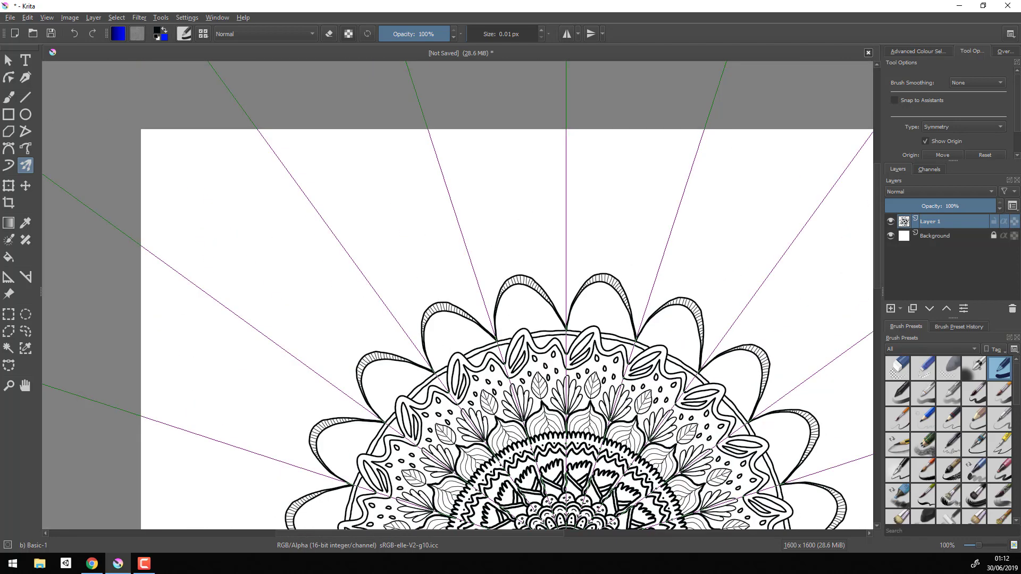
pyautogui.press('+')
pyautogui.press('+')
pyautogui.press('+')
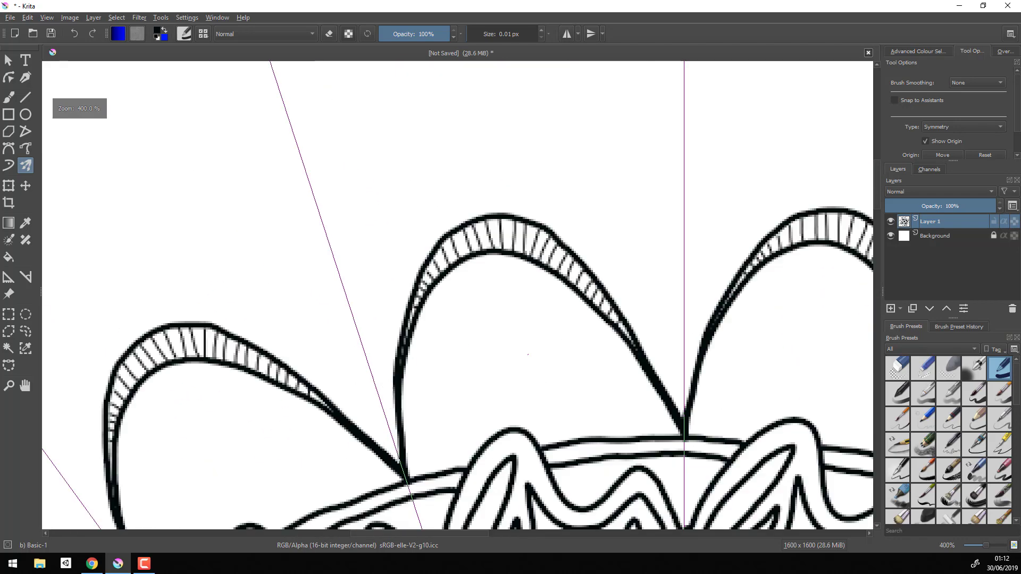
# Draw a mirrored eye circle and curved arc in each petal, undoing the extra inner curve
pyautogui.click(541, 31)
pyautogui.moveTo(534, 307)
pyautogui.mouseDown()
pyautogui.moveTo(549, 308)
pyautogui.moveTo(533, 320)
pyautogui.mouseUp()
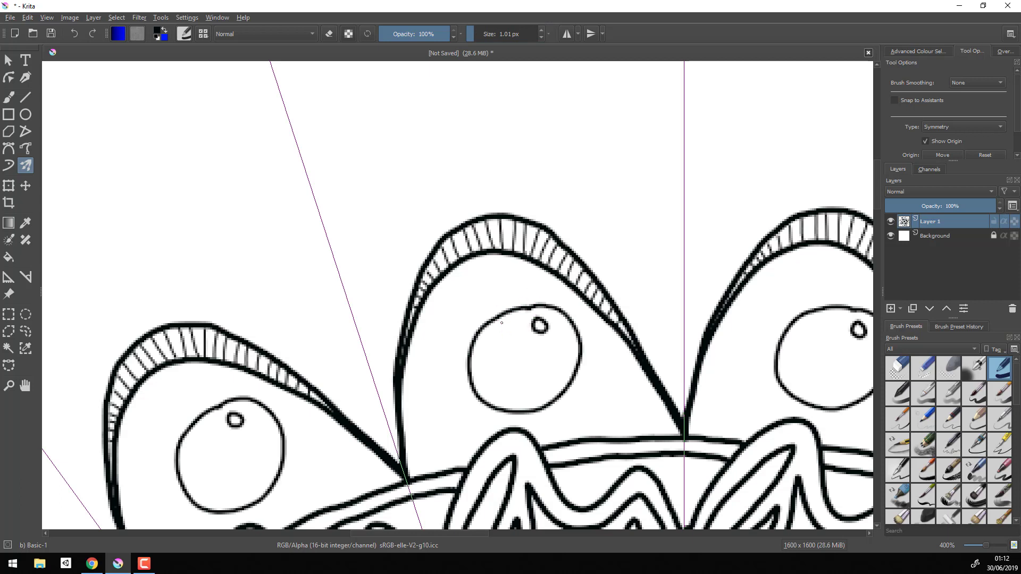
pyautogui.moveTo(455, 348)
pyautogui.mouseDown()
pyautogui.moveTo(508, 286)
pyautogui.moveTo(568, 300)
pyautogui.mouseUp()
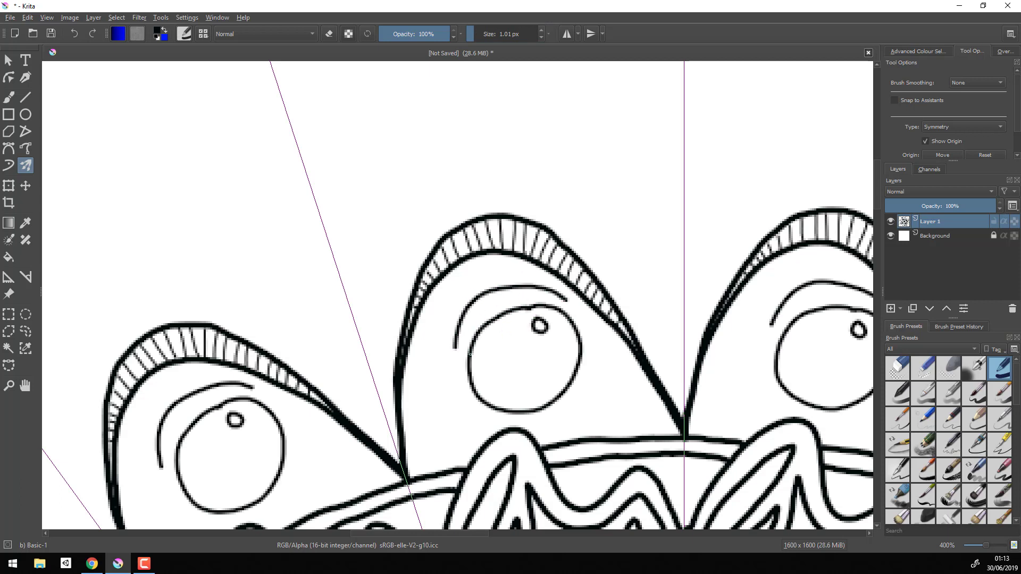
pyautogui.scroll(-3, 865, 202)
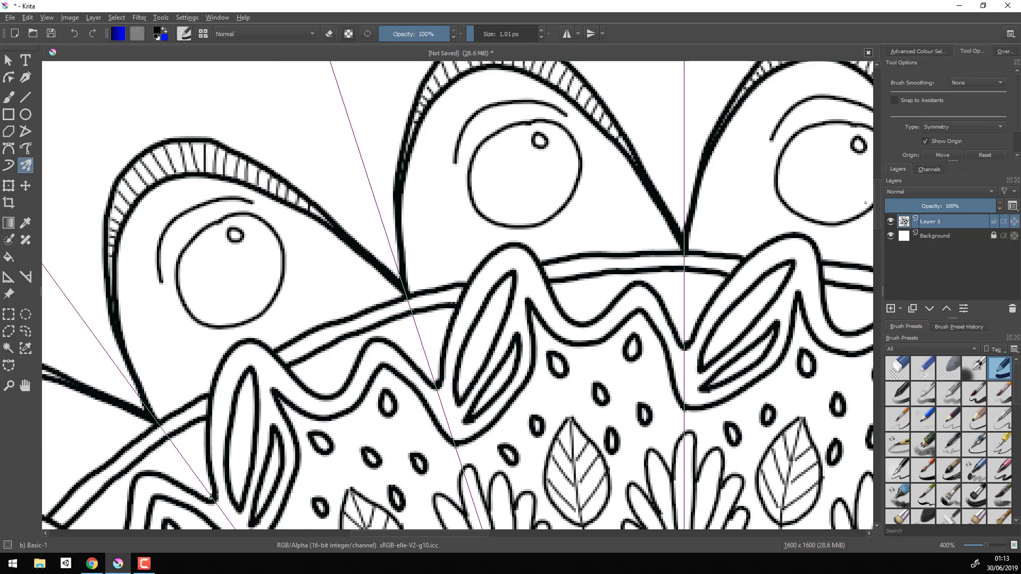
pyautogui.moveTo(484, 186); pyautogui.dragTo(507, 211)
pyautogui.hotkey('ctrl', 'z')
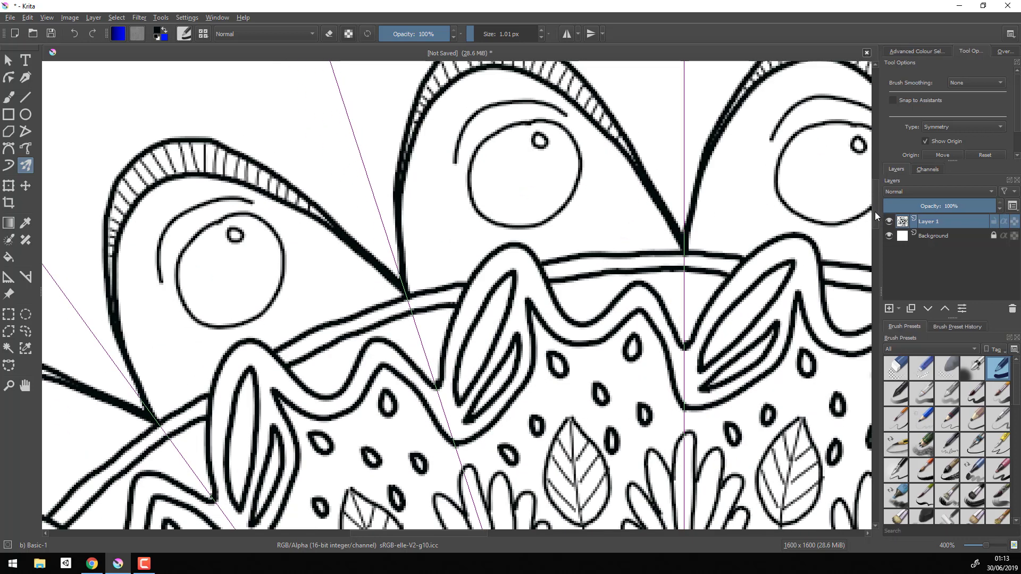
pyautogui.scroll(4, 398, 403)
pyautogui.scroll(2, 875, 202)
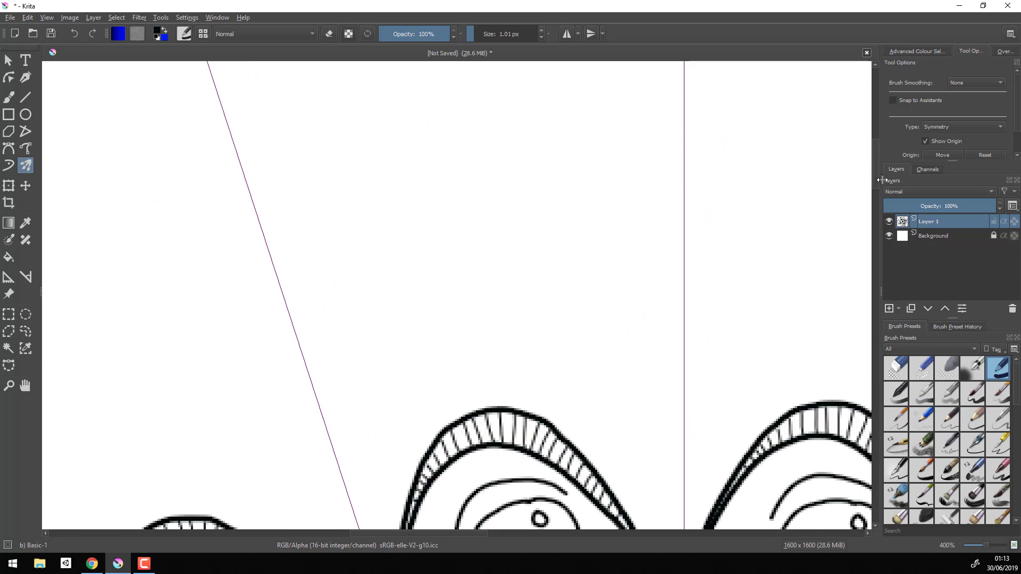
pyautogui.scroll(-1, 877, 180)
pyautogui.moveTo(264, 190); pyautogui.dragTo(686, 128)
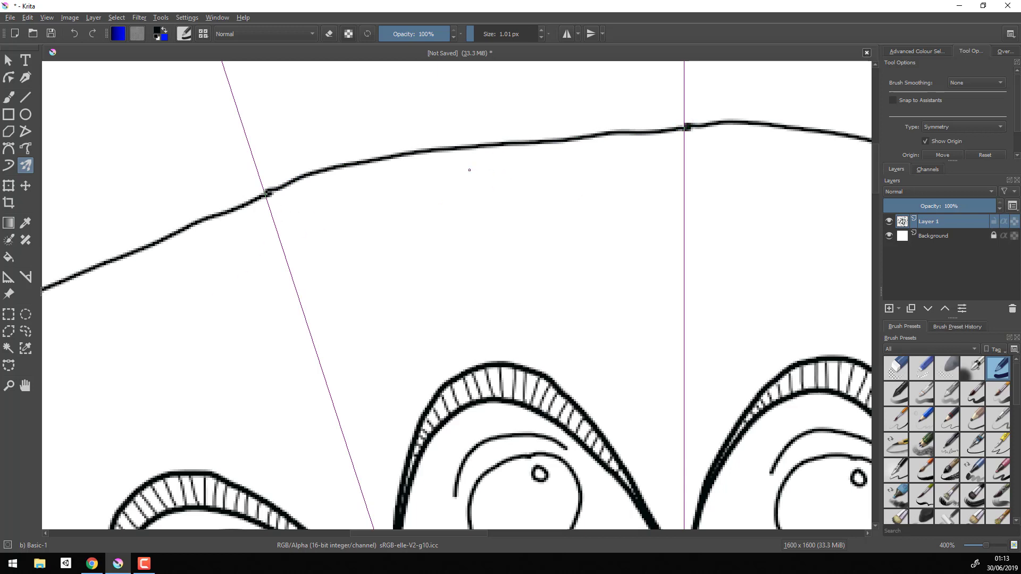
pyautogui.moveTo(469, 169)
pyautogui.mouseDown()
pyautogui.moveTo(519, 227)
pyautogui.moveTo(683, 516)
pyautogui.moveTo(777, 298)
pyautogui.moveTo(857, 158)
pyautogui.mouseUp()
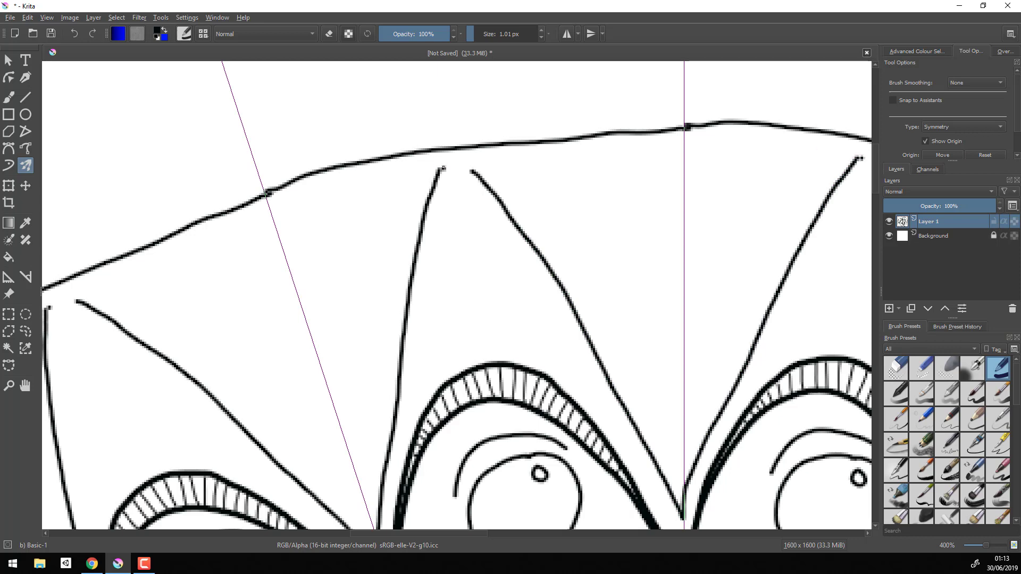
pyautogui.moveTo(444, 168); pyautogui.dragTo(471, 170)
pyautogui.scroll(-2, 473, 165)
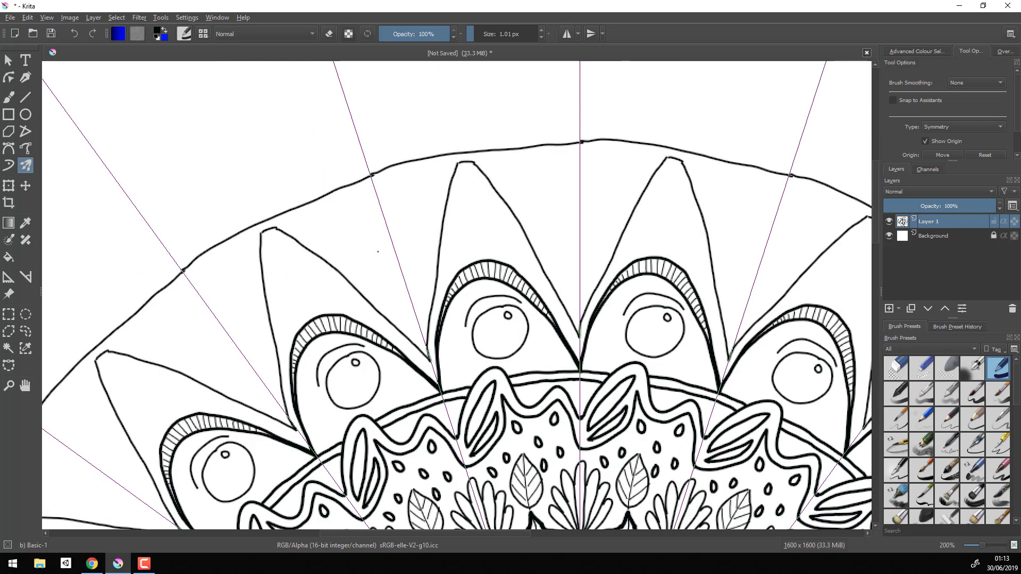
pyautogui.hotkey('ctrl', 'z')
pyautogui.hotkey('ctrl', 'z')
pyautogui.hotkey('ctrl', 'z')
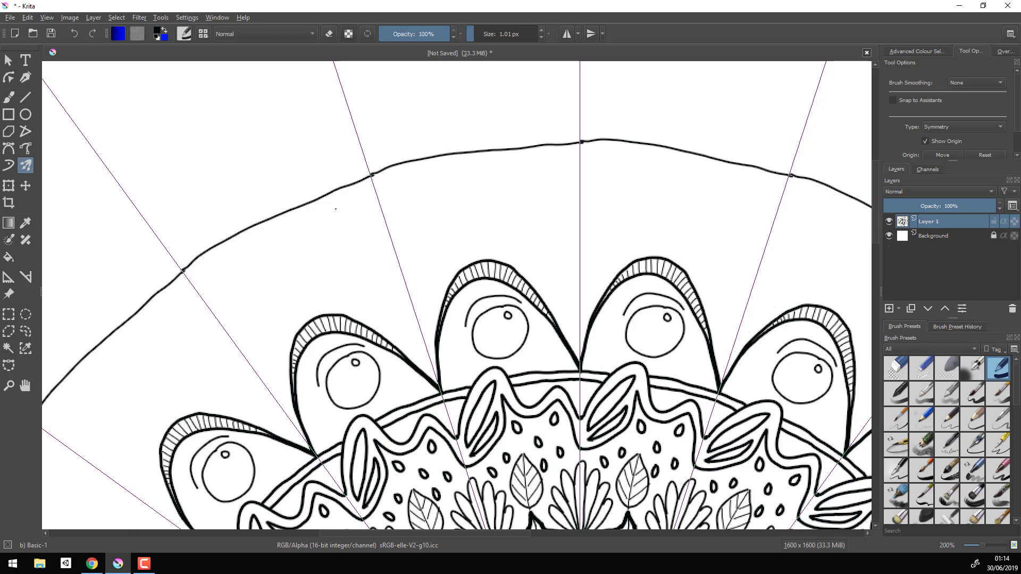
pyautogui.moveTo(582, 142)
pyautogui.mouseDown()
pyautogui.moveTo(638, 142)
pyautogui.moveTo(793, 175)
pyautogui.mouseUp()
pyautogui.hotkey('ctrl', 'z')
pyautogui.moveTo(870, 244)
pyautogui.mouseDown()
pyautogui.moveTo(782, 201)
pyautogui.moveTo(581, 169)
pyautogui.mouseUp()
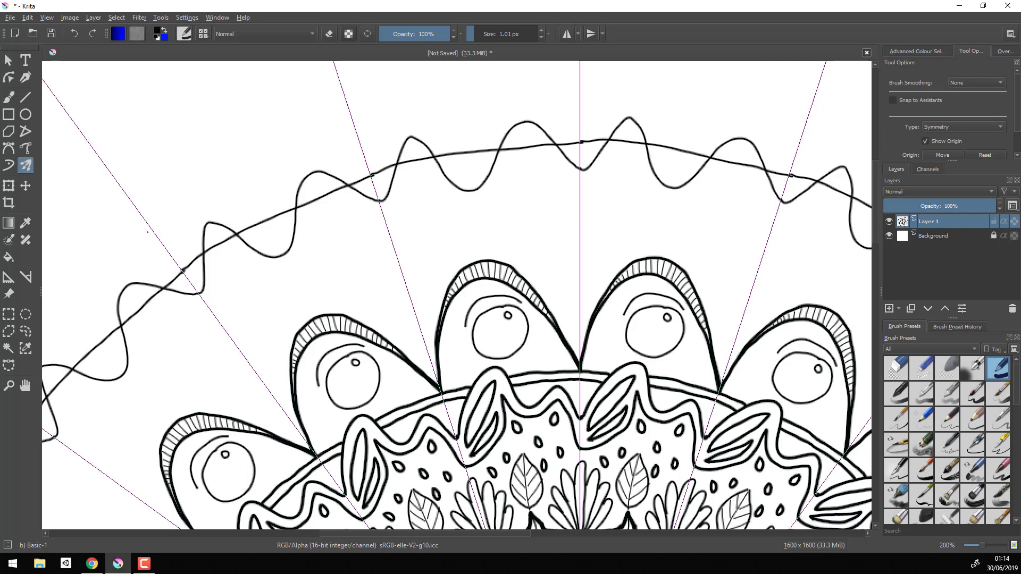
pyautogui.moveTo(581, 85); pyautogui.dragTo(808, 123)
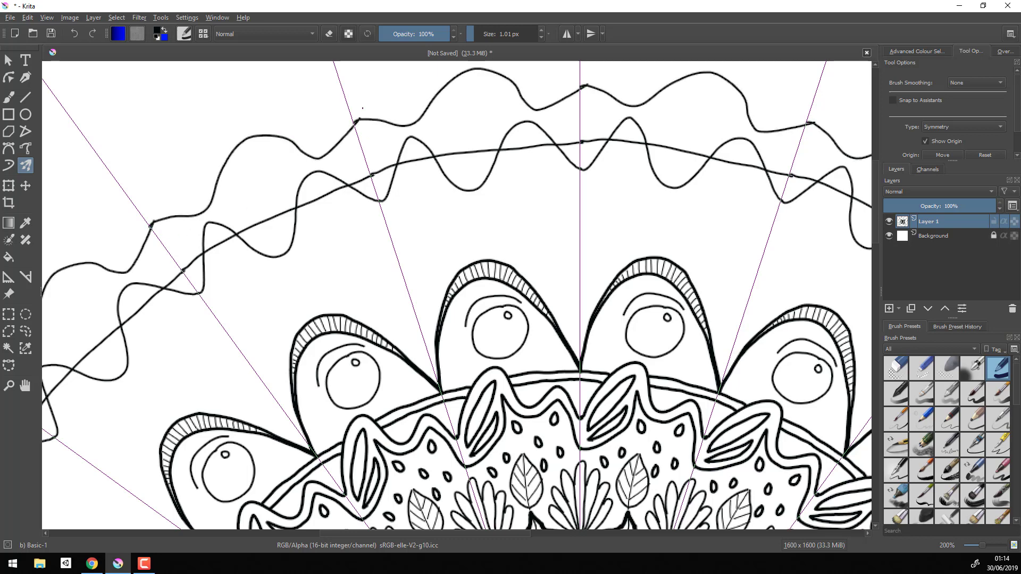
pyautogui.hotkey('ctrl', 'z')
pyautogui.moveTo(341, 107)
pyautogui.mouseDown()
pyautogui.moveTo(511, 101)
pyautogui.moveTo(574, 68)
pyautogui.mouseUp()
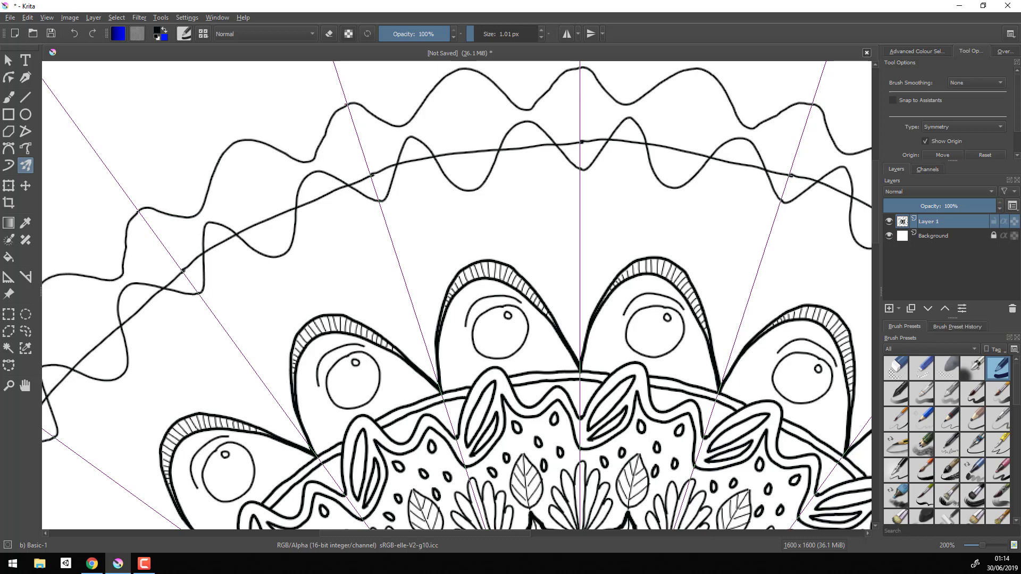
pyautogui.hotkey('ctrl', 'z')
pyautogui.hotkey('ctrl', 'z')
pyautogui.hotkey('ctrl', 'z')
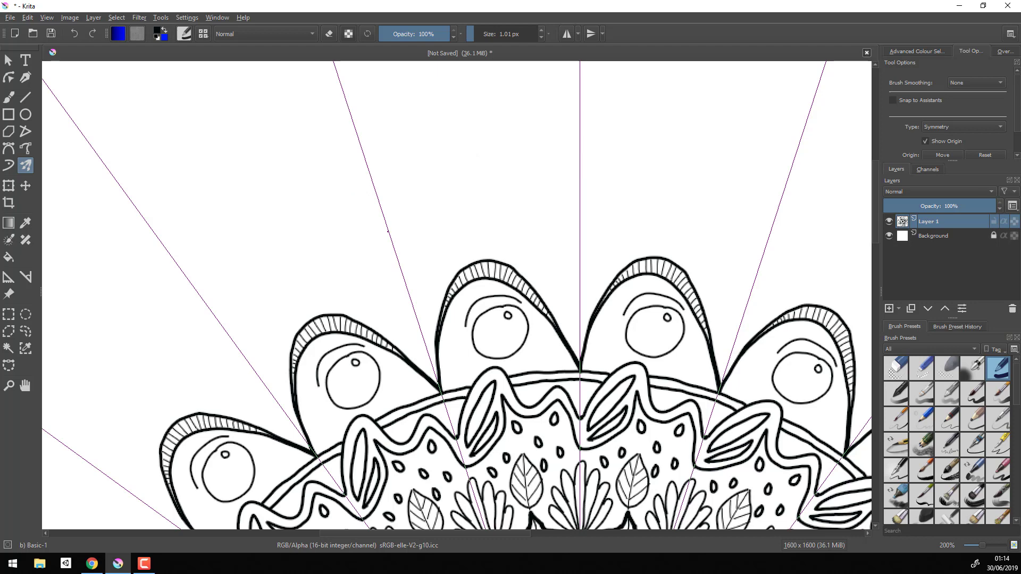
pyautogui.moveTo(581, 205)
pyautogui.mouseDown()
pyautogui.moveTo(638, 187)
pyautogui.moveTo(752, 210)
pyautogui.moveTo(768, 239)
pyautogui.mouseUp()
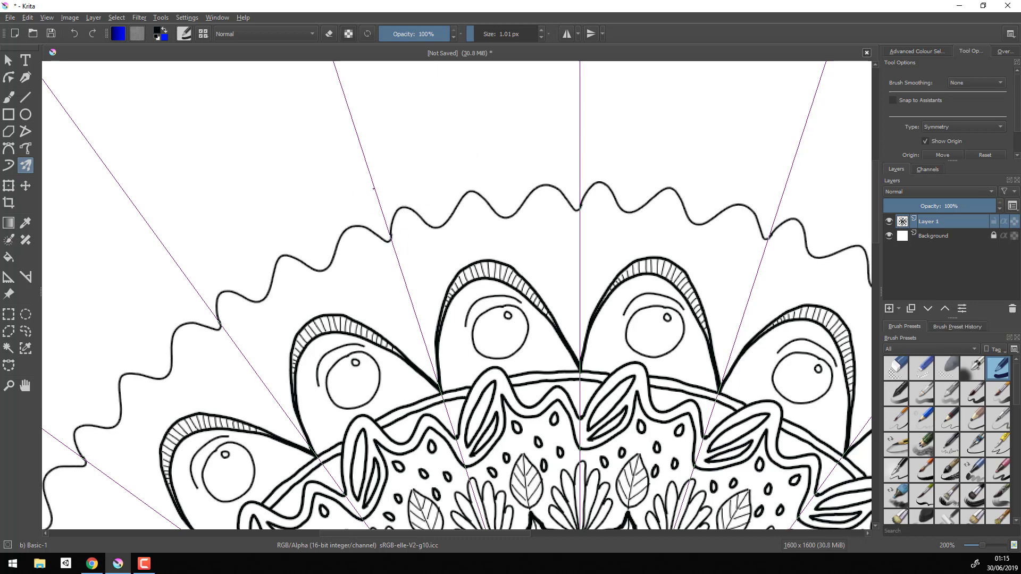
# Draw a second overlapping wave to form the interlaced double-wave band
pyautogui.moveTo(379, 201)
pyautogui.mouseDown()
pyautogui.moveTo(414, 223)
pyautogui.moveTo(574, 172)
pyautogui.mouseUp()
pyautogui.hotkey('ctrl', 'z')
pyautogui.moveTo(378, 202)
pyautogui.mouseDown()
pyautogui.moveTo(420, 228)
pyautogui.moveTo(490, 181)
pyautogui.moveTo(564, 173)
pyautogui.moveTo(364, 209)
pyautogui.mouseUp()
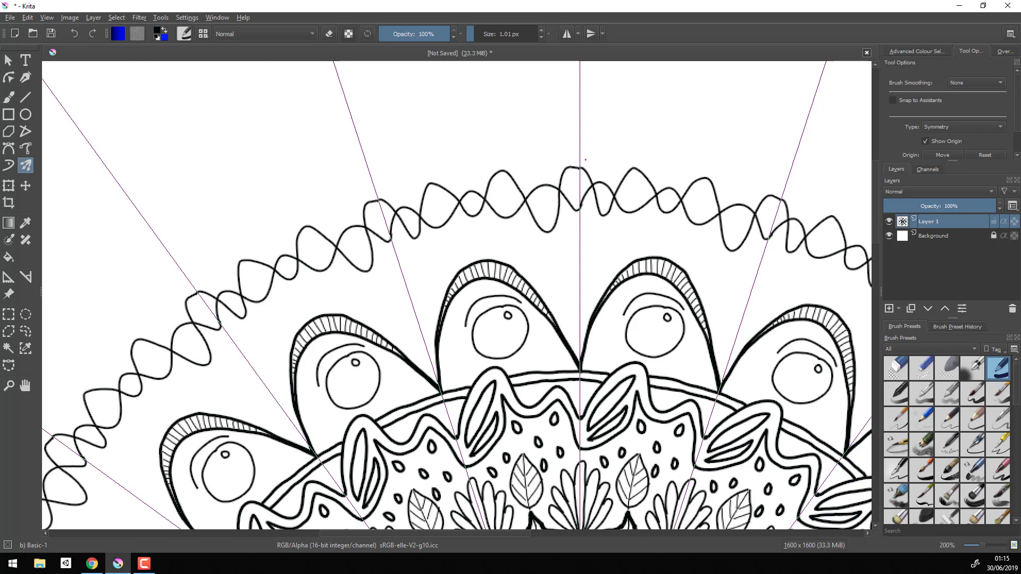
pyautogui.scroll(2, 542, 30)
# Draw thick wavy borders above and below the interlaced band
pyautogui.moveTo(372, 183); pyautogui.dragTo(578, 151)
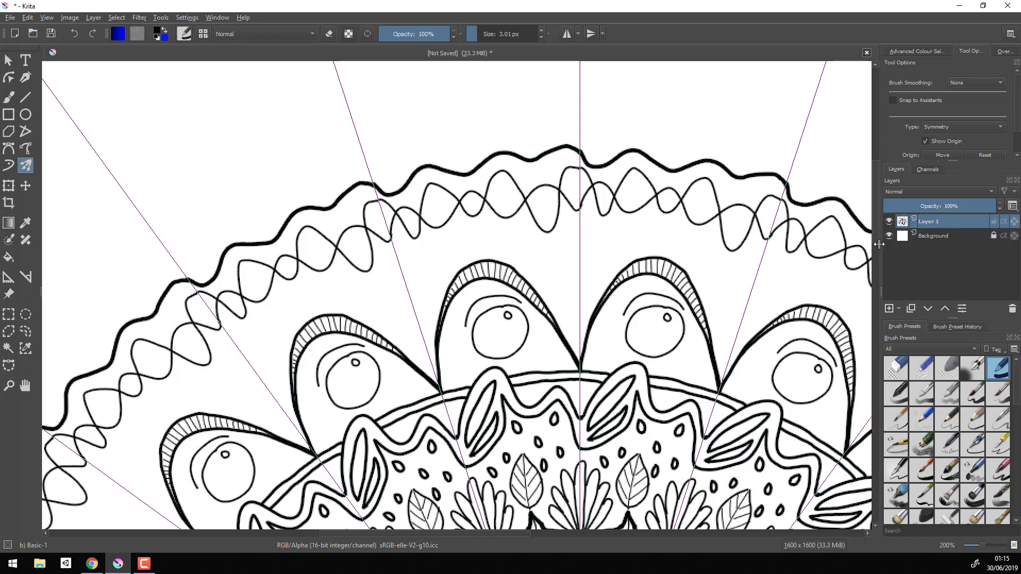
pyautogui.moveTo(401, 250)
pyautogui.mouseDown()
pyautogui.moveTo(453, 233)
pyautogui.moveTo(581, 225)
pyautogui.mouseUp()
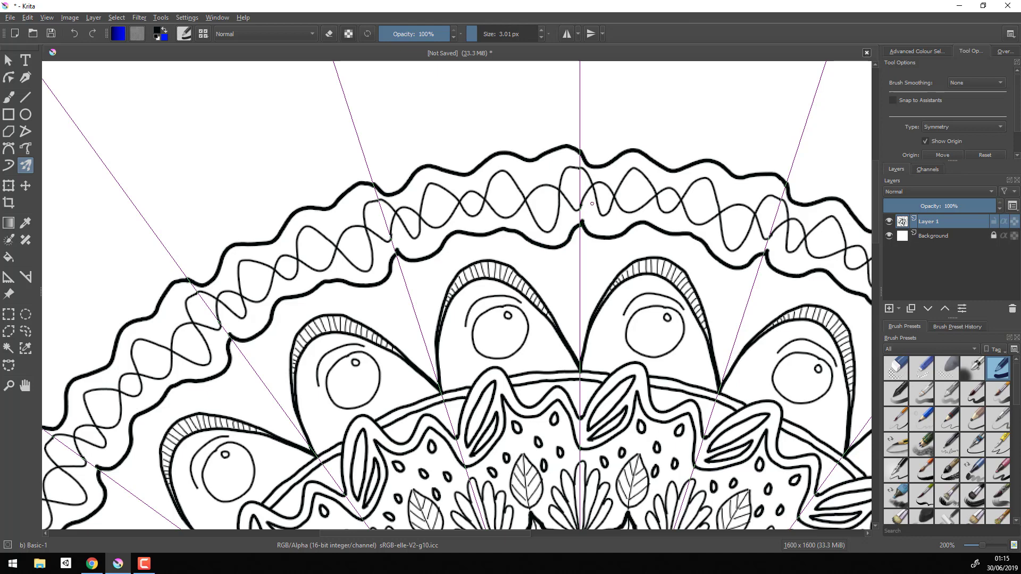
pyautogui.hotkey('ctrl', 'z')
pyautogui.moveTo(398, 262)
pyautogui.mouseDown()
pyautogui.moveTo(449, 237)
pyautogui.moveTo(578, 231)
pyautogui.mouseUp()
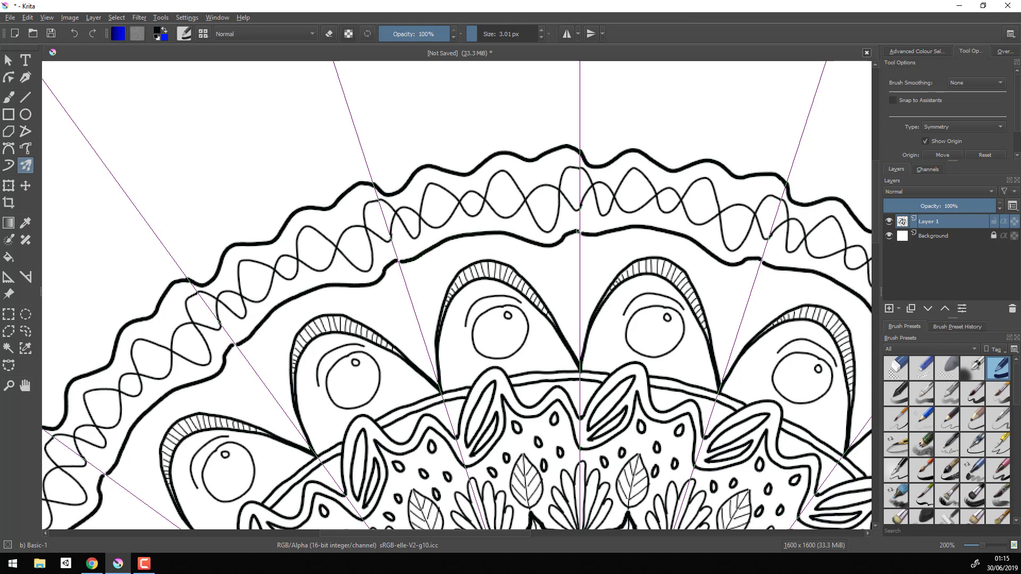
pyautogui.scroll(-1, 602, 225)
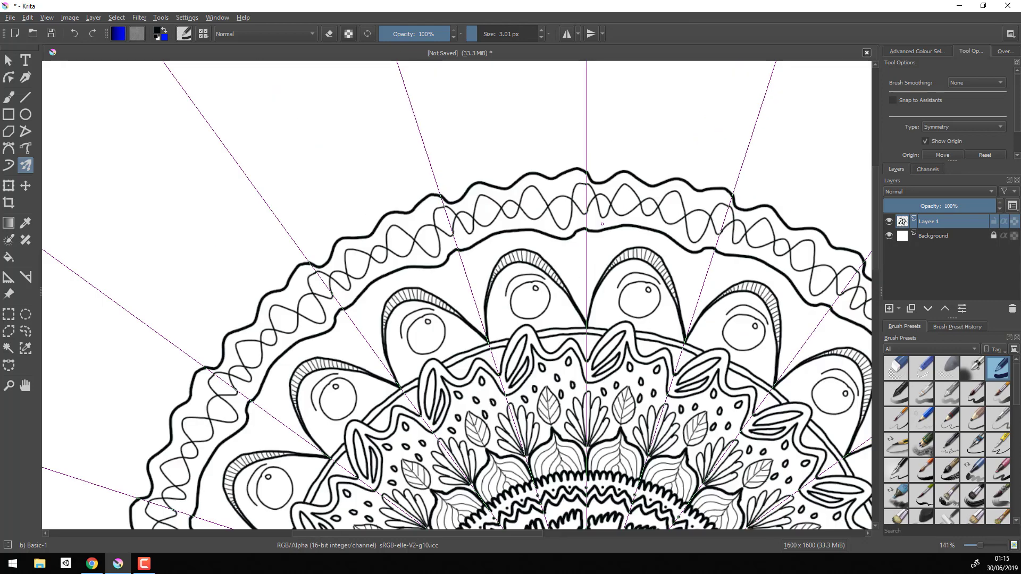
# Draw angular pointed petals above the wave band and thin the brush for hatching
pyautogui.scroll(-1, 877, 250)
pyautogui.scroll(-5, 877, 250)
pyautogui.scroll(10, 836, 204)
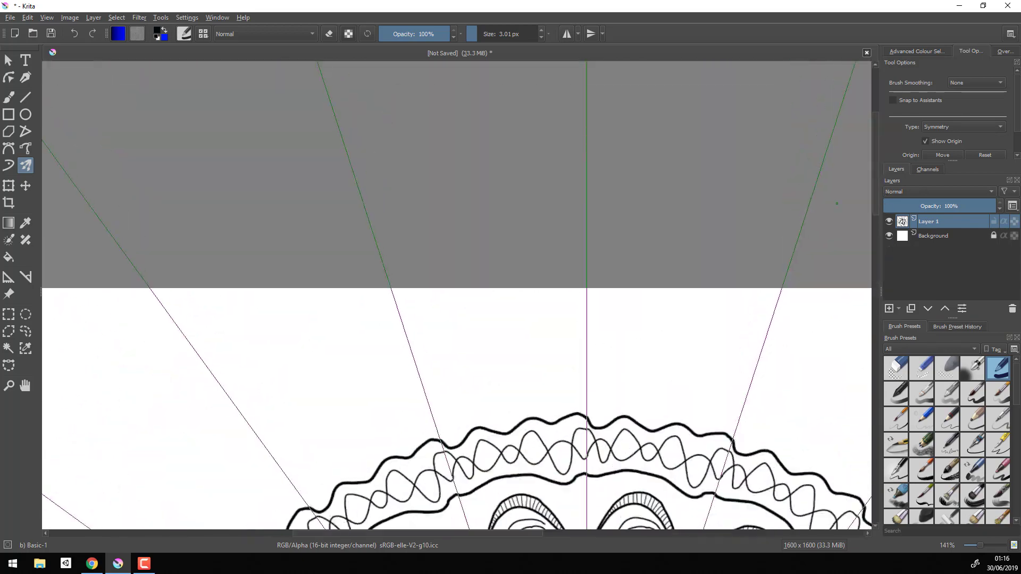
pyautogui.moveTo(441, 439); pyautogui.dragTo(585, 414)
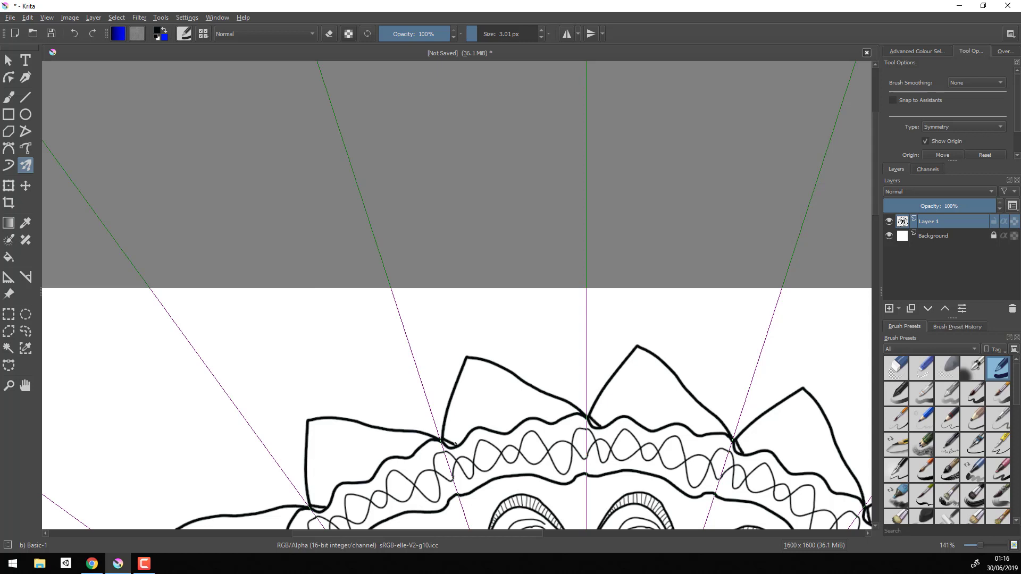
pyautogui.click(542, 36)
pyautogui.moveTo(443, 443)
pyautogui.mouseDown()
pyautogui.moveTo(478, 420)
pyautogui.moveTo(501, 431)
pyautogui.mouseUp()
pyautogui.moveTo(450, 401)
pyautogui.mouseDown()
pyautogui.moveTo(508, 427)
pyautogui.moveTo(522, 420)
pyautogui.mouseUp()
pyautogui.moveTo(457, 384); pyautogui.dragTo(471, 391)
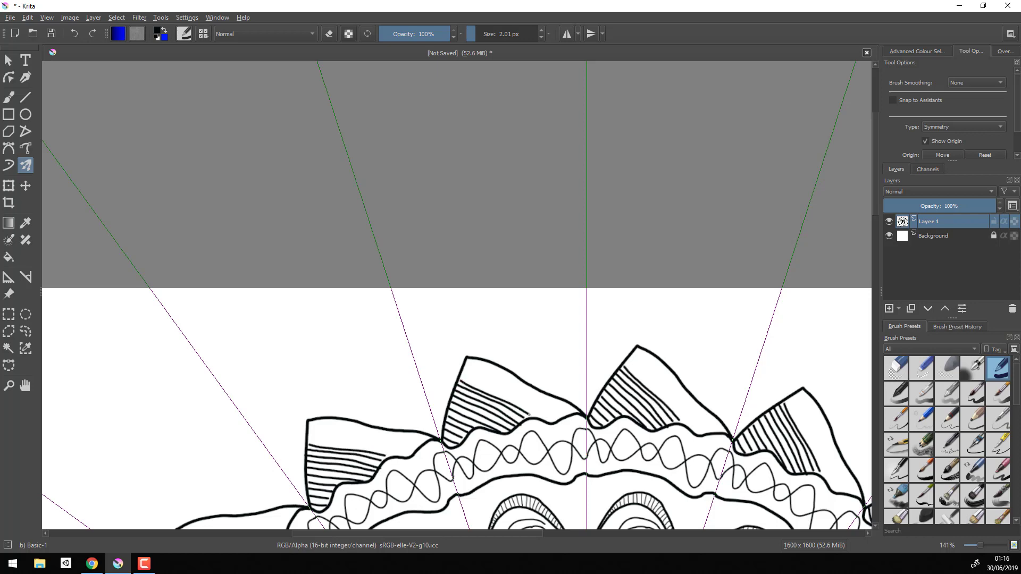
pyautogui.hotkey('ctrl', 'z')
pyautogui.hotkey('ctrl', 'z')
pyautogui.hotkey('ctrl', 'z')
pyautogui.hotkey('ctrl', 'z')
pyautogui.hotkey('ctrl', 'z')
pyautogui.hotkey('ctrl', 'z')
pyautogui.hotkey('ctrl', 'z')
pyautogui.hotkey('ctrl', 'z')
# Fill the angular petals with dense diagonal hatching from base to tips
pyautogui.scroll(1, 505, 402)
pyautogui.scroll(1, 505, 402)
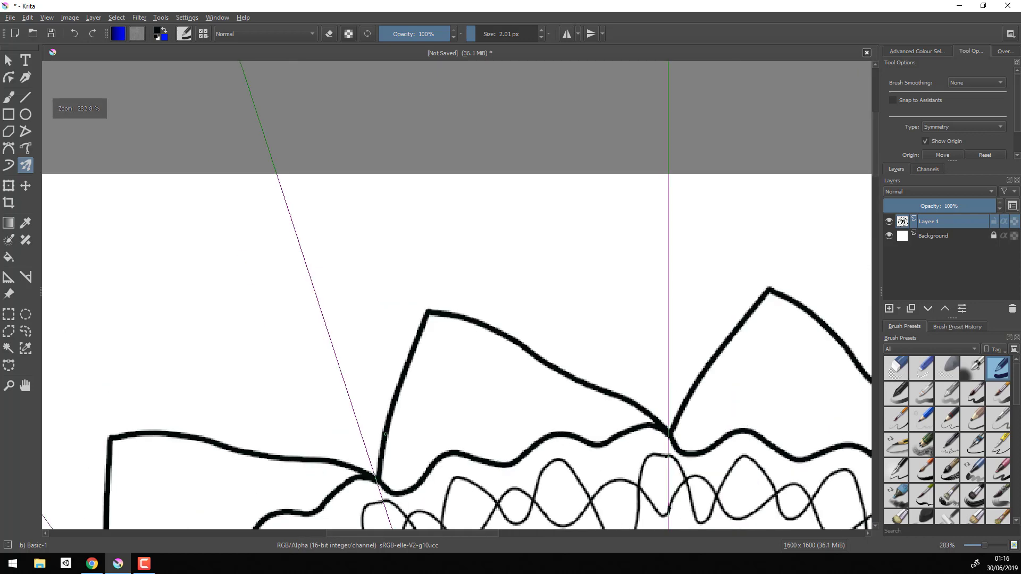
pyautogui.moveTo(381, 475)
pyautogui.mouseDown()
pyautogui.moveTo(407, 491)
pyautogui.moveTo(423, 475)
pyautogui.mouseUp()
pyautogui.moveTo(381, 449); pyautogui.dragTo(432, 462)
pyautogui.moveTo(386, 430)
pyautogui.mouseDown()
pyautogui.moveTo(437, 457)
pyautogui.moveTo(452, 451)
pyautogui.mouseUp()
pyautogui.moveTo(394, 409); pyautogui.dragTo(504, 461)
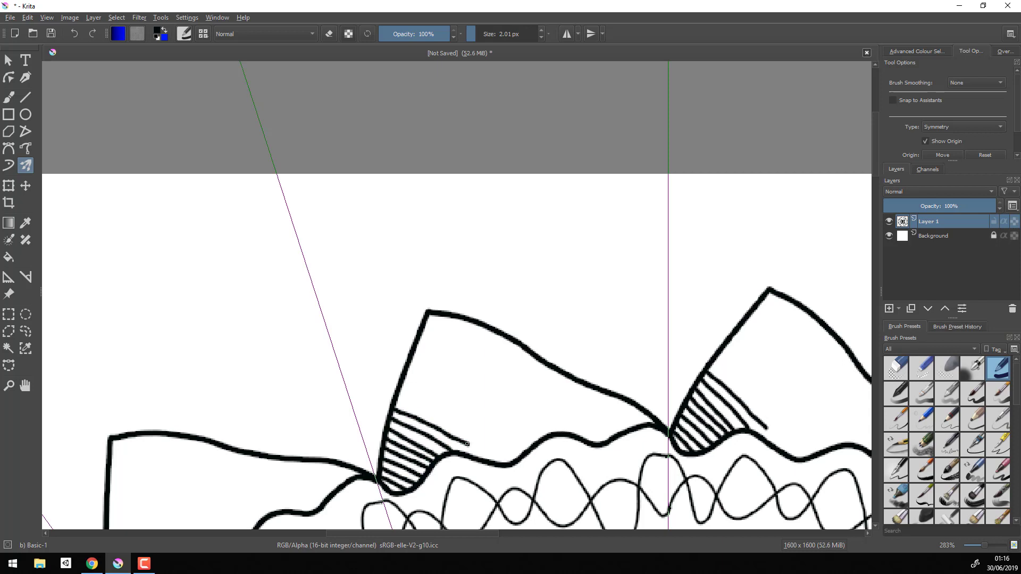
pyautogui.moveTo(398, 399)
pyautogui.mouseDown()
pyautogui.moveTo(514, 460)
pyautogui.moveTo(462, 419)
pyautogui.moveTo(519, 456)
pyautogui.mouseUp()
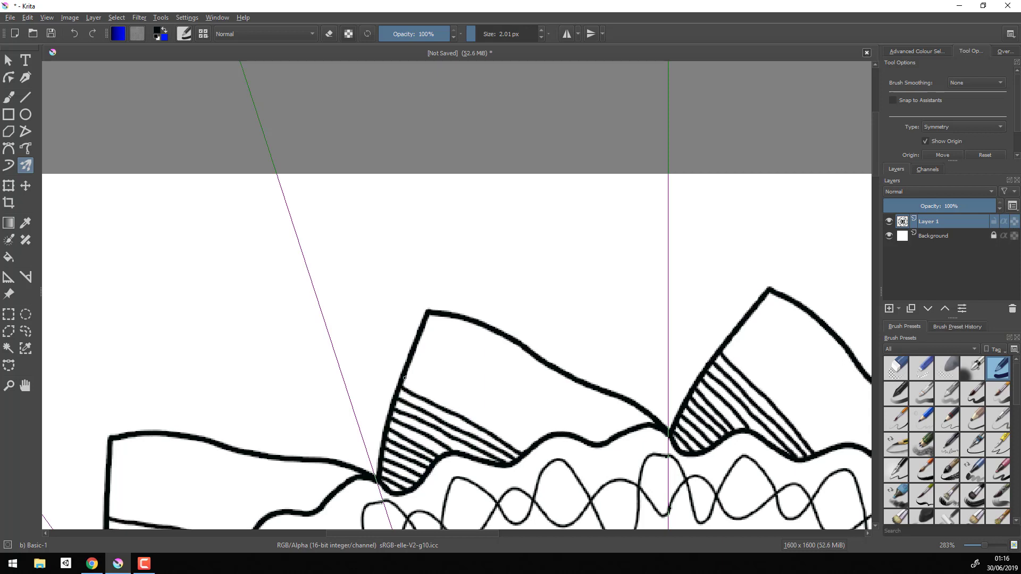
pyautogui.moveTo(403, 377); pyautogui.dragTo(536, 443)
pyautogui.moveTo(410, 359)
pyautogui.mouseDown()
pyautogui.moveTo(542, 438)
pyautogui.moveTo(555, 433)
pyautogui.mouseUp()
pyautogui.moveTo(421, 334)
pyautogui.mouseDown()
pyautogui.moveTo(593, 442)
pyautogui.moveTo(534, 388)
pyautogui.moveTo(606, 440)
pyautogui.moveTo(458, 336)
pyautogui.moveTo(619, 433)
pyautogui.mouseUp()
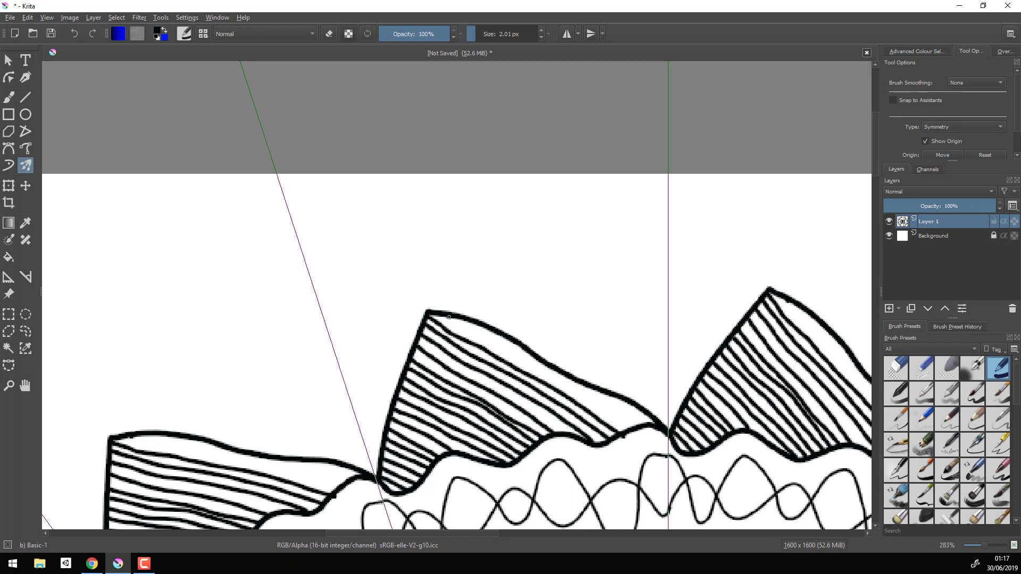
pyautogui.moveTo(448, 318); pyautogui.dragTo(645, 425)
pyautogui.scroll(-2, 646, 426)
# Undo the dense hatching and try widely spaced stripes in the left petal
pyautogui.scroll(-1, 645, 426)
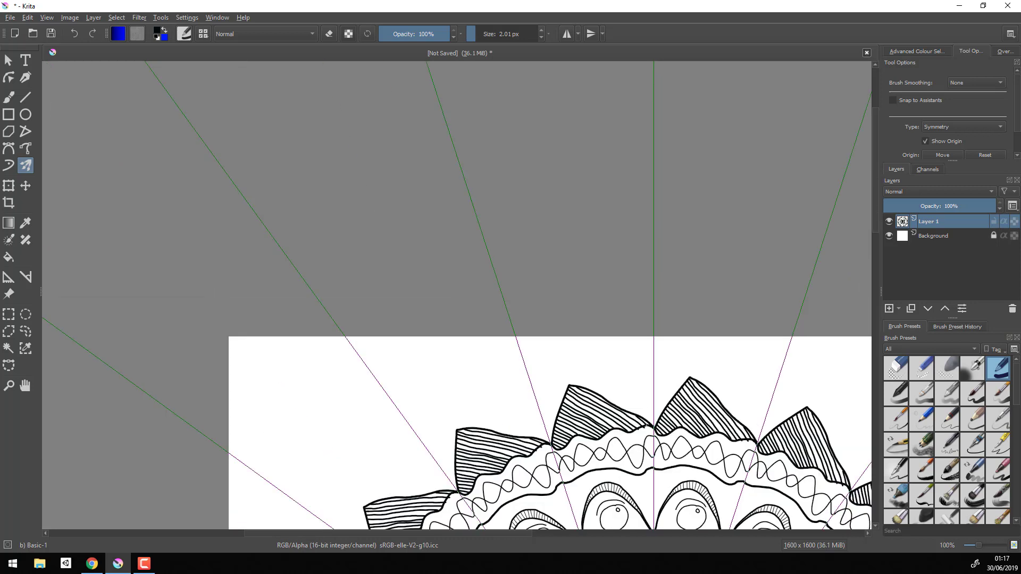
pyautogui.hotkey('ctrl', 'z')
pyautogui.hotkey('ctrl', 'z')
pyautogui.hotkey('ctrl', 'z')
pyautogui.hotkey('ctrl', 'z')
pyautogui.hotkey('ctrl', 'z')
pyautogui.hotkey('ctrl', 'z')
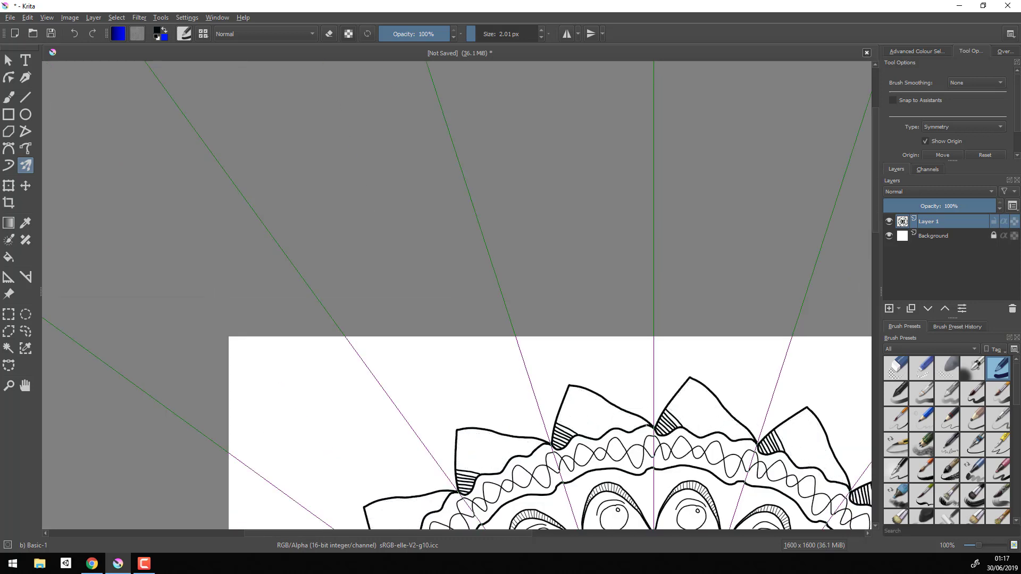
pyautogui.hotkey('ctrl', 'z')
pyautogui.hotkey('ctrl', 'z')
pyautogui.hotkey('ctrl', 'z')
pyautogui.hotkey('ctrl', 'z')
pyautogui.hotkey('ctrl', 'z')
pyautogui.hotkey('ctrl', 'z')
pyautogui.scroll(3, 645, 425)
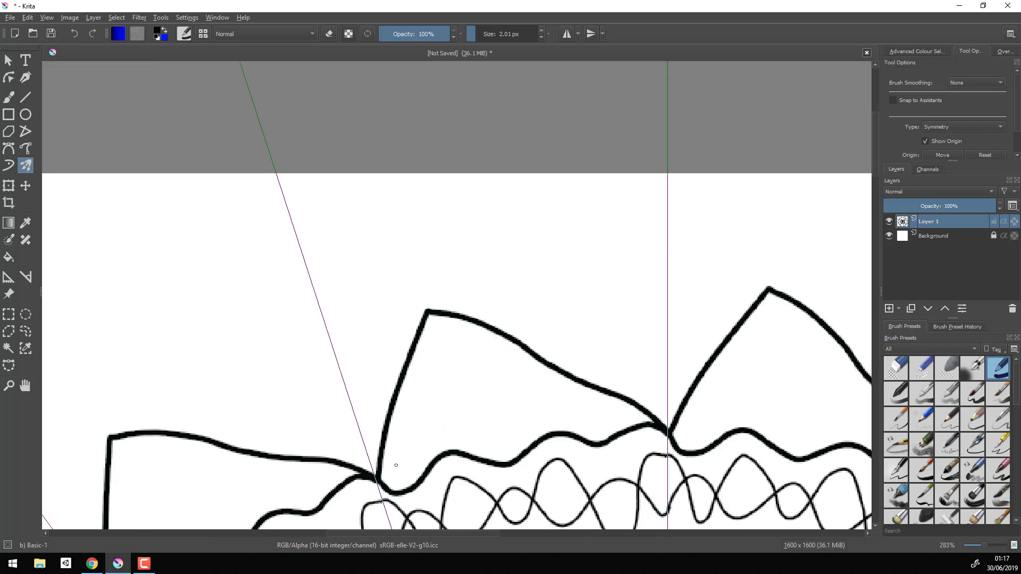
pyautogui.moveTo(381, 460); pyautogui.dragTo(419, 479)
pyautogui.moveTo(389, 427); pyautogui.dragTo(441, 450)
pyautogui.hotkey('ctrl', 'z')
# Set brush smoothing to Weighted and draw five widely spaced stripes across the petals
pyautogui.click(989, 82)
pyautogui.click(981, 104)
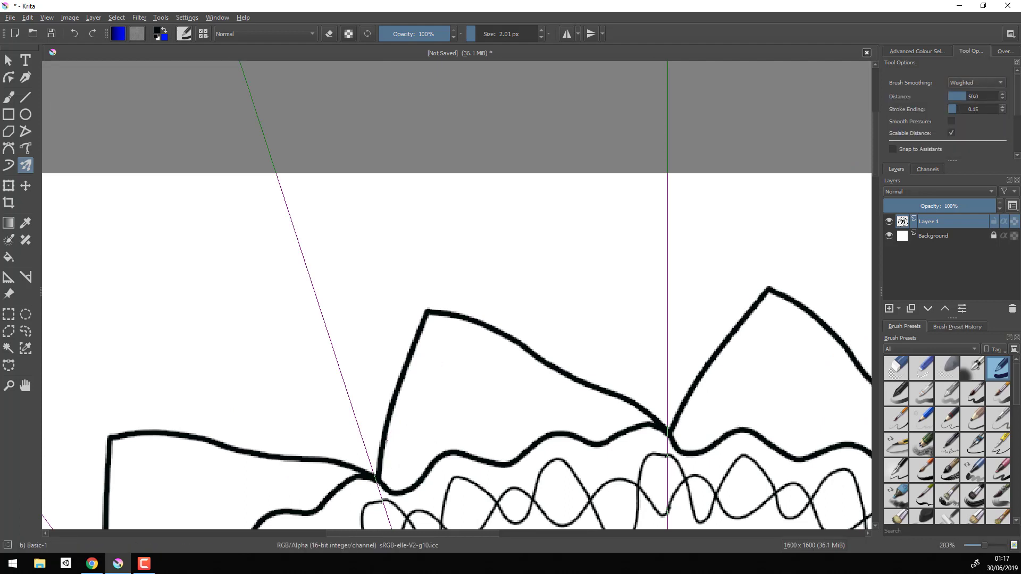
pyautogui.moveTo(383, 445); pyautogui.dragTo(427, 471)
pyautogui.moveTo(394, 406); pyautogui.dragTo(481, 458)
pyautogui.moveTo(410, 364); pyautogui.dragTo(530, 443)
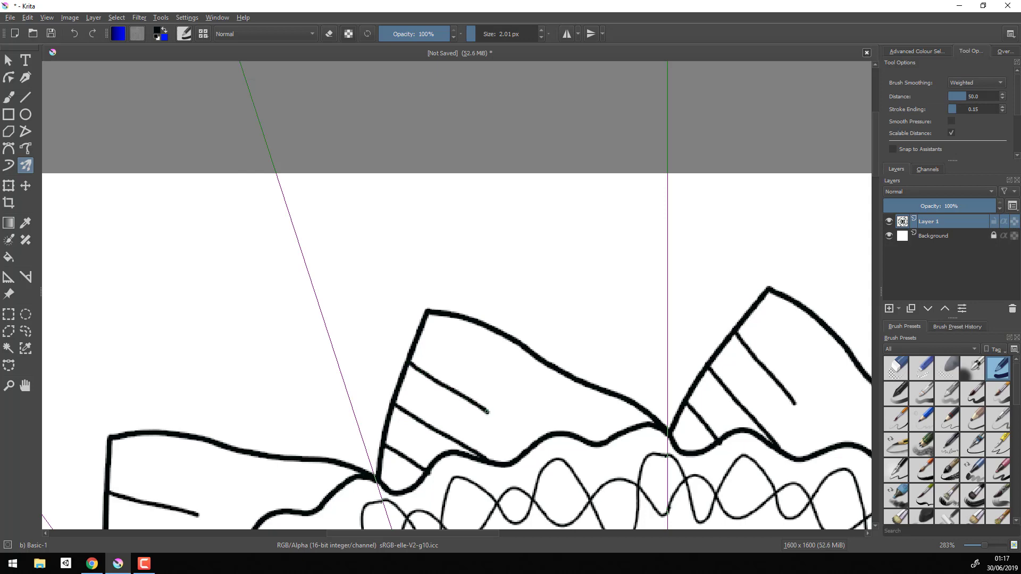
pyautogui.moveTo(422, 326); pyautogui.dragTo(591, 440)
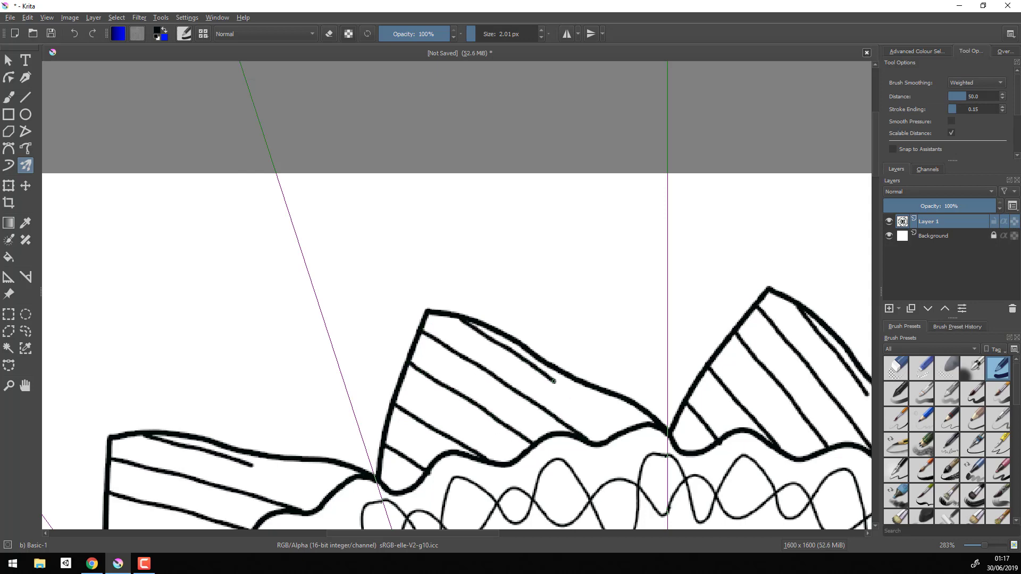
pyautogui.moveTo(459, 319); pyautogui.dragTo(616, 418)
# Turn stroke smoothing off, raise the brush to 3.01 px and try an outer petal outline
pyautogui.press('1')
pyautogui.click(980, 83)
pyautogui.click(973, 93)
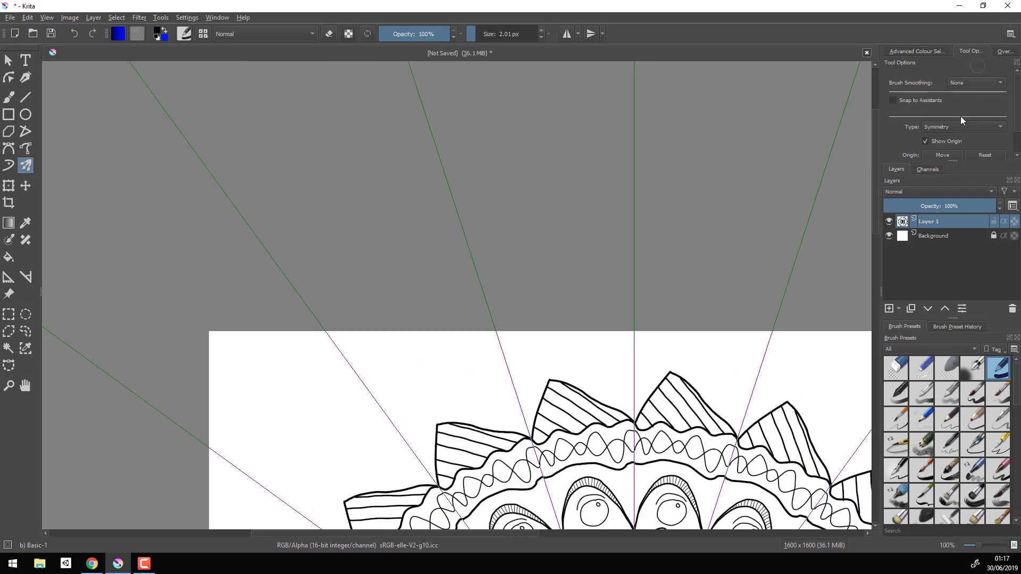
pyautogui.moveTo(460, 422); pyautogui.dragTo(488, 349)
pyautogui.hotkey('ctrl', 'z')
pyautogui.click(541, 30)
pyautogui.moveTo(467, 424)
pyautogui.mouseDown()
pyautogui.moveTo(547, 380)
pyautogui.moveTo(470, 418)
pyautogui.mouseUp()
pyautogui.hotkey('ctrl', 'z')
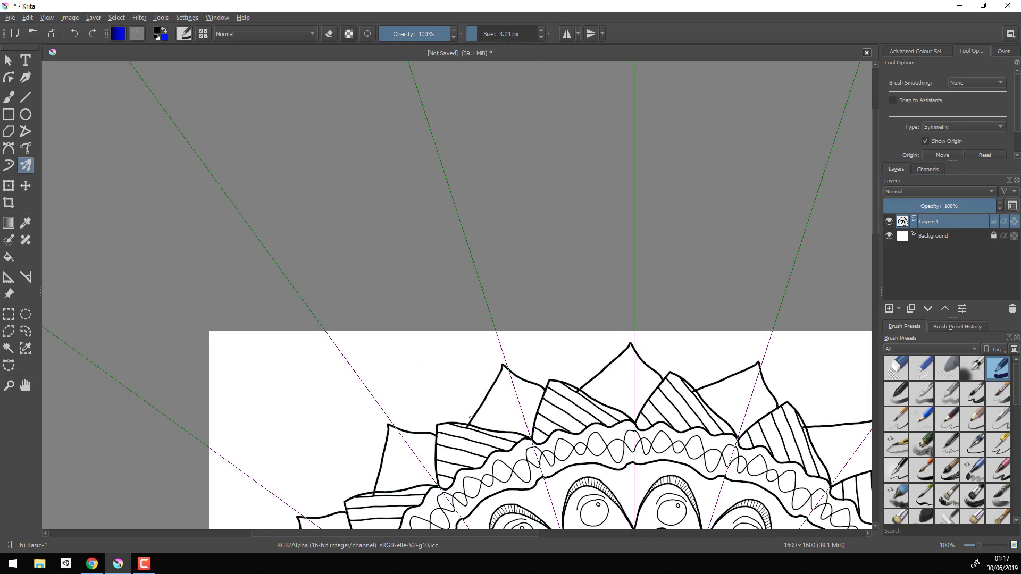
pyautogui.hotkey('ctrl', 'z')
# Try several outer petal and zigzag leaf outlines behind the petals, undoing each
pyautogui.moveTo(543, 394); pyautogui.dragTo(477, 426)
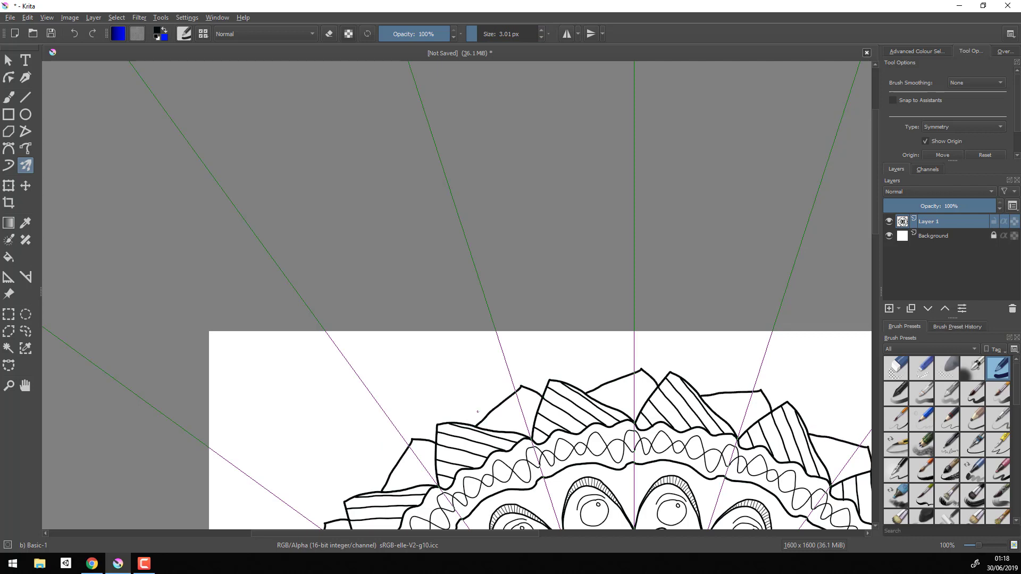
pyautogui.hotkey('ctrl', 'z')
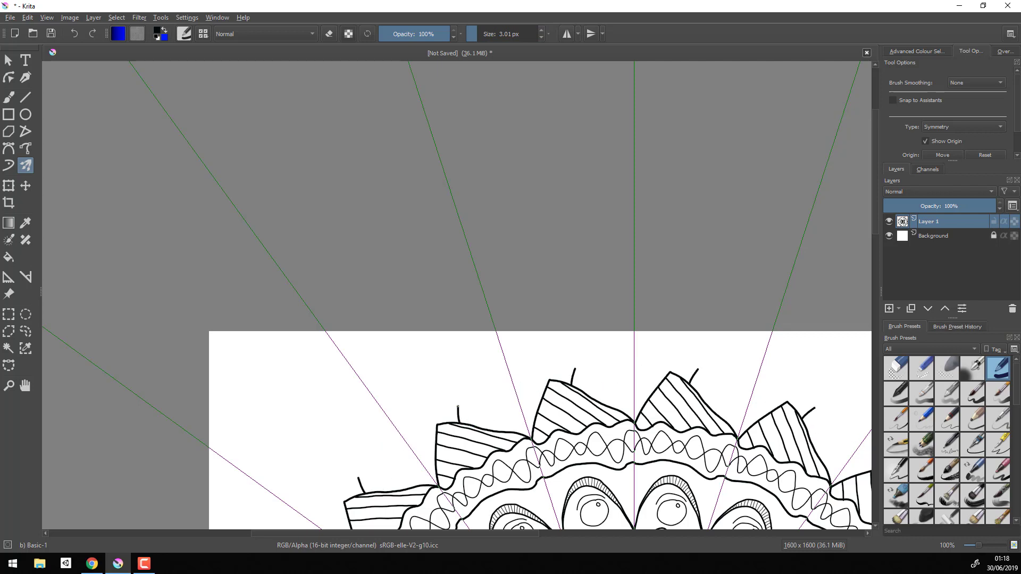
pyautogui.moveTo(531, 388); pyautogui.dragTo(471, 422)
pyautogui.hotkey('ctrl', 'z')
pyautogui.click(470, 421)
pyautogui.moveTo(533, 382); pyautogui.dragTo(422, 431)
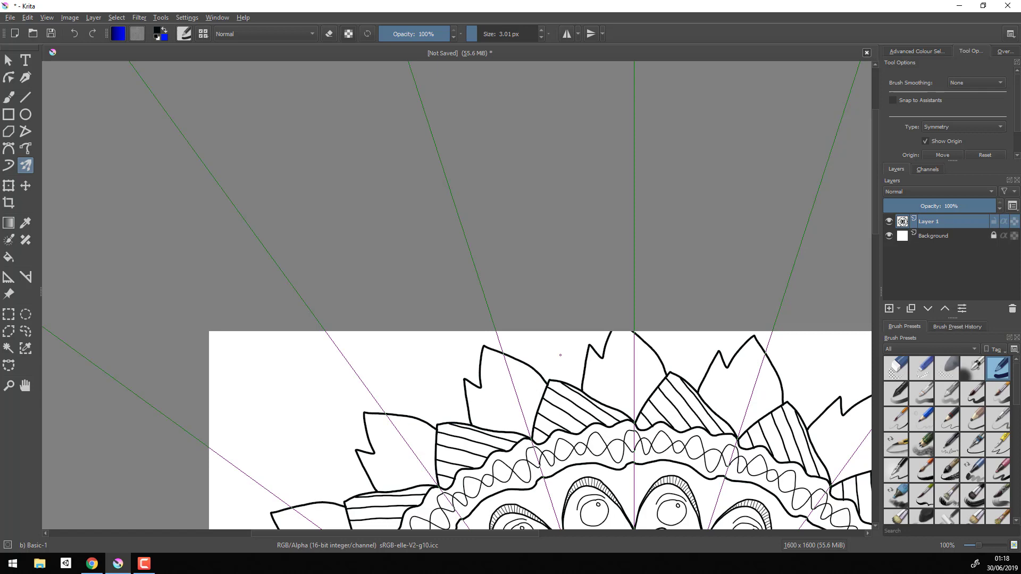
pyautogui.hotkey('ctrl', 'z')
pyautogui.moveTo(534, 382)
pyautogui.mouseDown()
pyautogui.moveTo(436, 422)
pyautogui.moveTo(546, 381)
pyautogui.mouseUp()
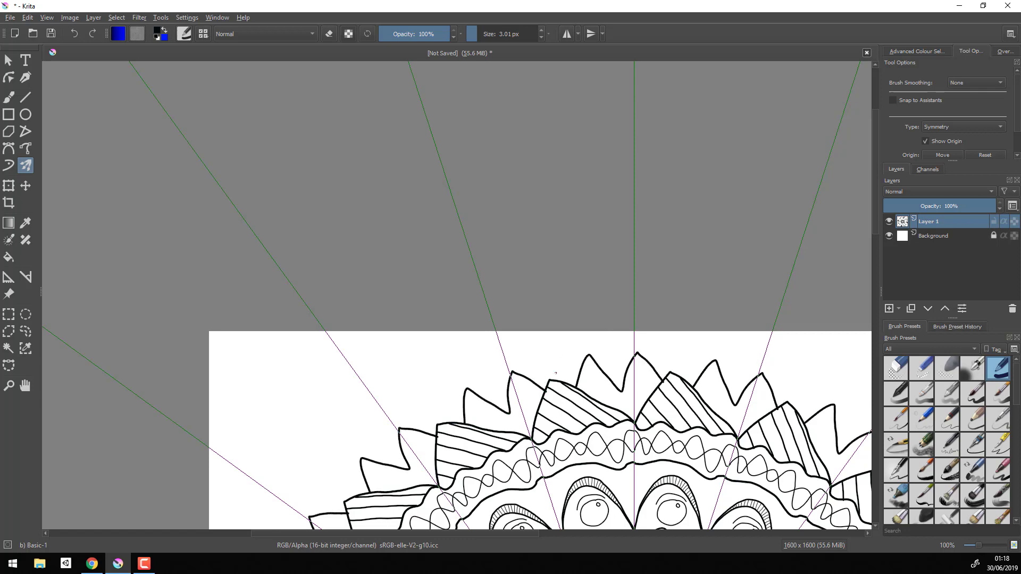
pyautogui.hotkey('ctrl', 'z')
# Draw a tall mirrored zigzag spiky leaf row behind the striped petals
pyautogui.scroll(1, 530, 356)
pyautogui.scroll(2, 530, 353)
pyautogui.scroll(-3, 393, 351)
pyautogui.moveTo(343, 357)
pyautogui.mouseDown()
pyautogui.moveTo(355, 308)
pyautogui.moveTo(473, 276)
pyautogui.mouseUp()
pyautogui.hotkey('ctrl', 'z')
pyautogui.moveTo(346, 362)
pyautogui.mouseDown()
pyautogui.moveTo(447, 201)
pyautogui.moveTo(550, 280)
pyautogui.mouseUp()
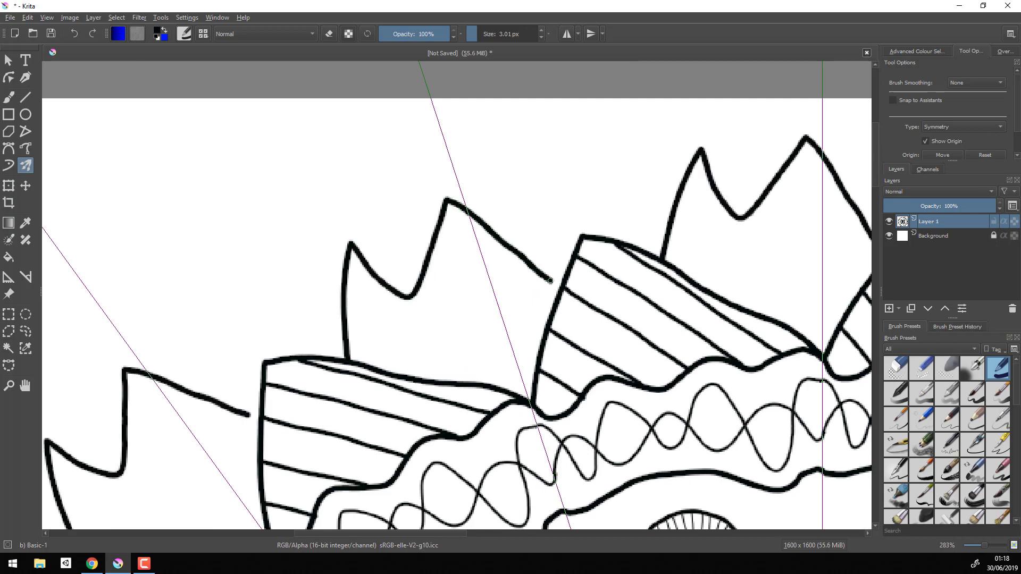
pyautogui.hotkey('ctrl', 'z')
pyautogui.moveTo(327, 356)
pyautogui.mouseDown()
pyautogui.moveTo(436, 205)
pyautogui.moveTo(550, 243)
pyautogui.moveTo(576, 227)
pyautogui.mouseUp()
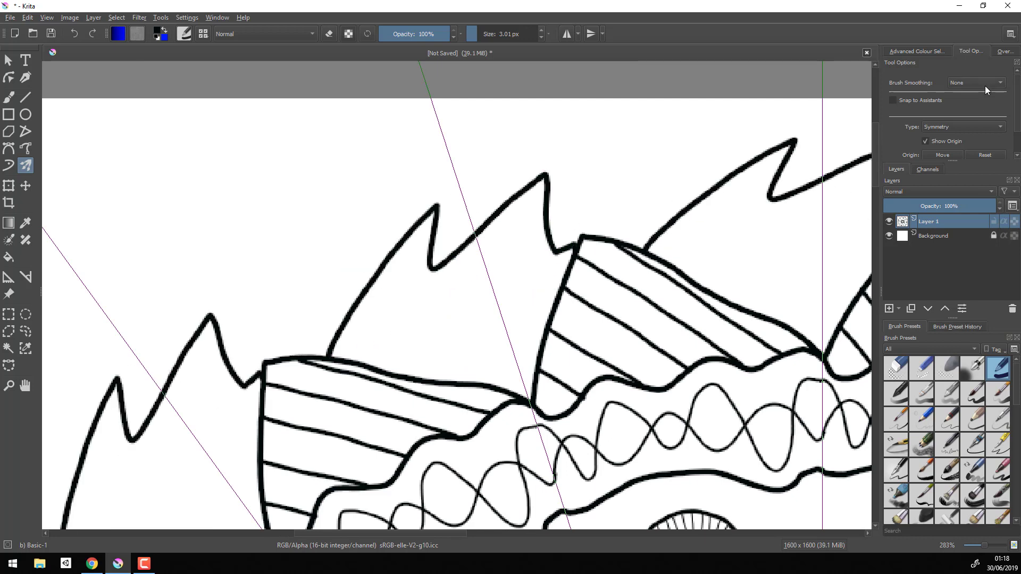
# Switch smoothing to Weighted and draw thin 1.01 px veins up inside the spiky leaves
pyautogui.click(981, 105)
pyautogui.moveTo(558, 256); pyautogui.dragTo(511, 391)
pyautogui.moveTo(542, 218); pyautogui.dragTo(477, 380)
pyautogui.moveTo(521, 196); pyautogui.dragTo(409, 375)
pyautogui.moveTo(832, 200); pyautogui.dragTo(738, 306)
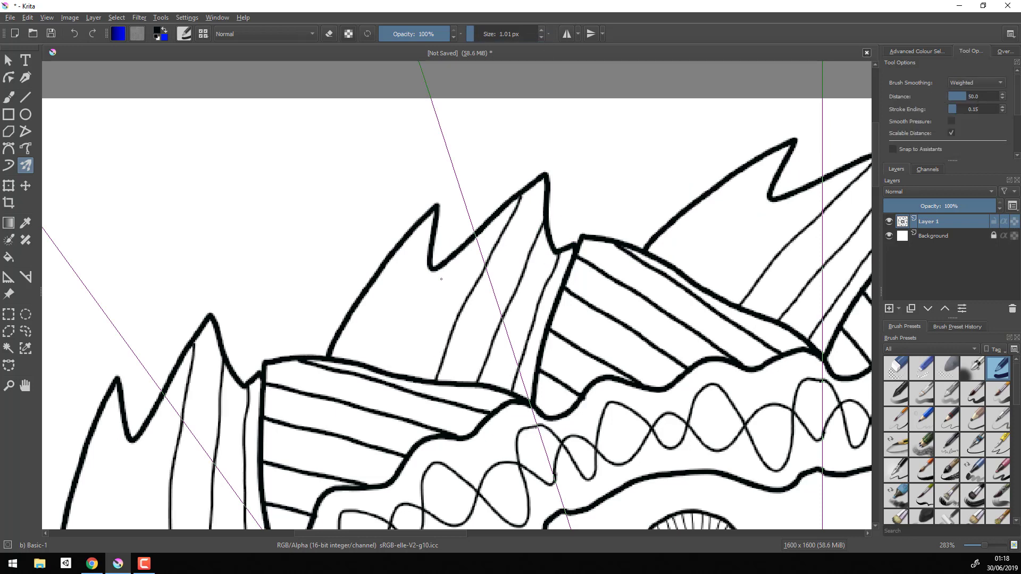
pyautogui.moveTo(185, 401); pyautogui.dragTo(170, 527)
pyautogui.moveTo(146, 434); pyautogui.dragTo(141, 529)
pyautogui.moveTo(784, 201); pyautogui.dragTo(713, 292)
# Add the remaining veins, joining them to the leaf outlines
pyautogui.moveTo(428, 233); pyautogui.dragTo(425, 247)
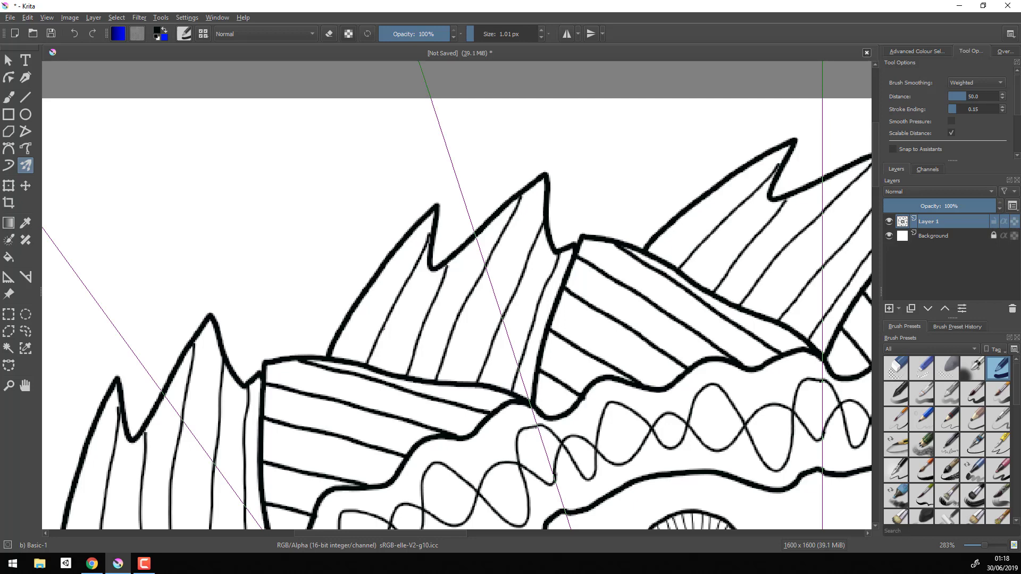
pyautogui.moveTo(447, 267); pyautogui.dragTo(452, 260)
pyautogui.moveTo(145, 433); pyautogui.dragTo(150, 428)
pyautogui.scroll(-2, 979, 64)
pyautogui.scroll(-2, 977, 72)
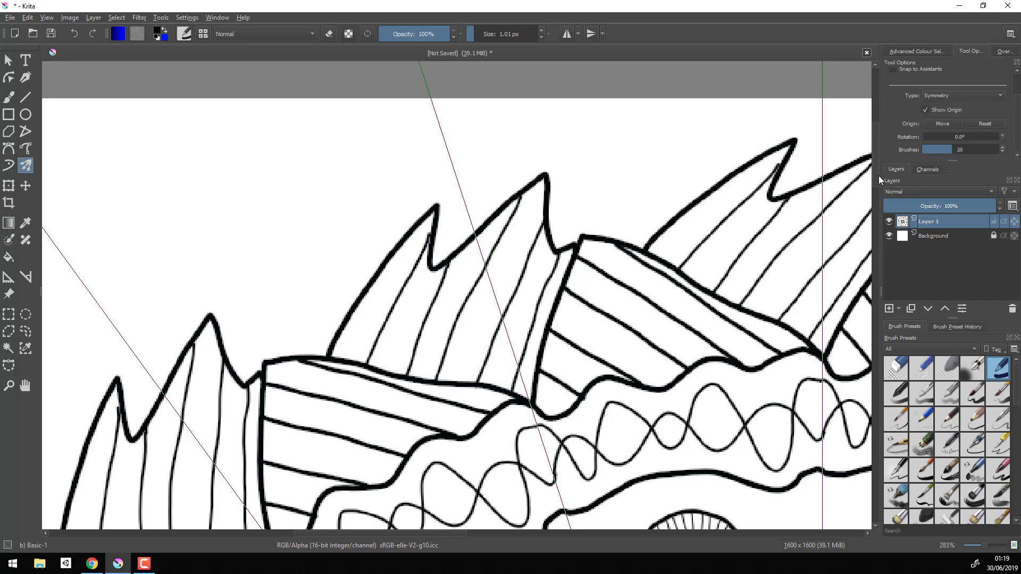
pyautogui.scroll(-3, 875, 181)
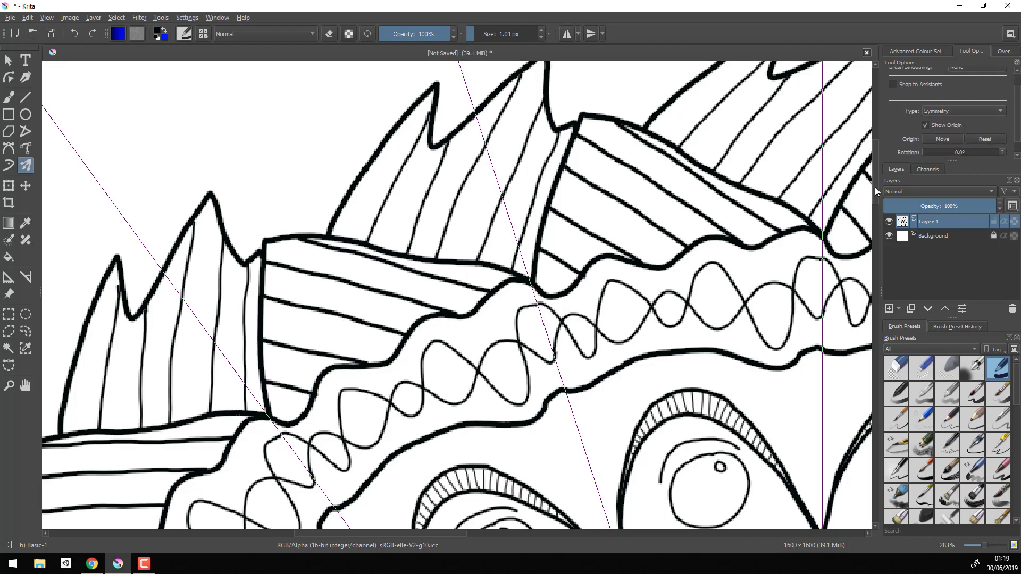
pyautogui.scroll(6, 876, 191)
# Draw thin echo outlines beside the spiky outer leaves, then open and close the File menu
pyautogui.press('1')
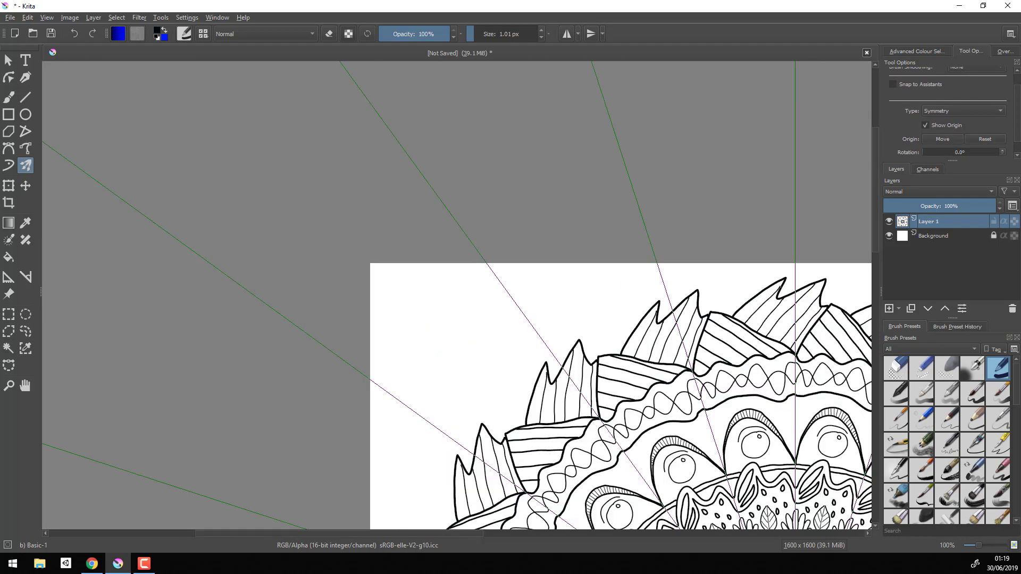
pyautogui.hscroll(5, 470, 532)
pyautogui.scroll(-6, 458, 295)
pyautogui.scroll(-6, 458, 295)
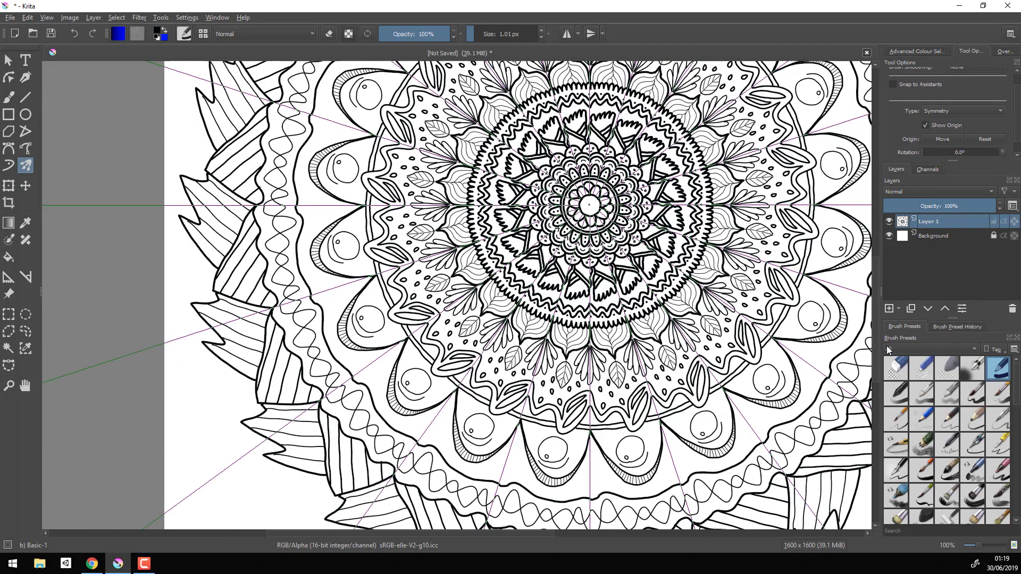
pyautogui.scroll(-2, 457, 295)
pyautogui.moveTo(532, 533); pyautogui.dragTo(619, 533)
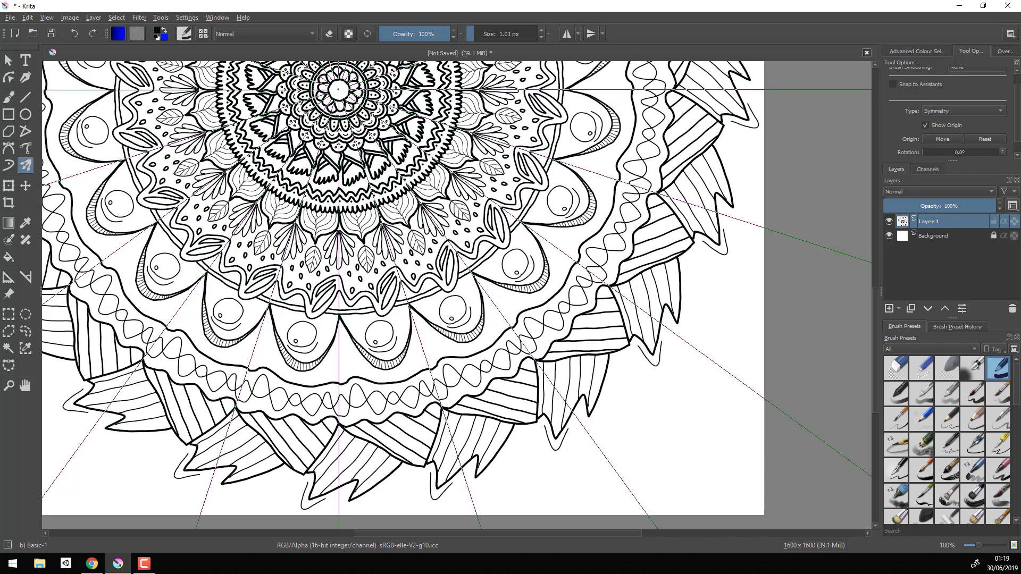
pyautogui.moveTo(579, 414); pyautogui.dragTo(611, 370)
pyautogui.moveTo(514, 434); pyautogui.dragTo(495, 463)
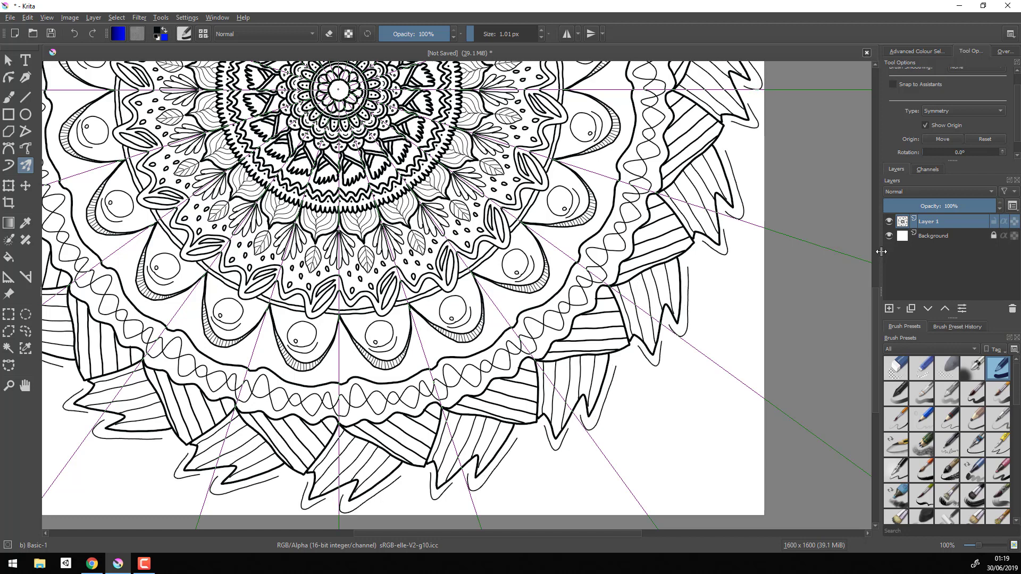
pyautogui.moveTo(878, 307)
pyautogui.mouseDown()
pyautogui.moveTo(876, 195)
pyautogui.moveTo(874, 295)
pyautogui.mouseUp()
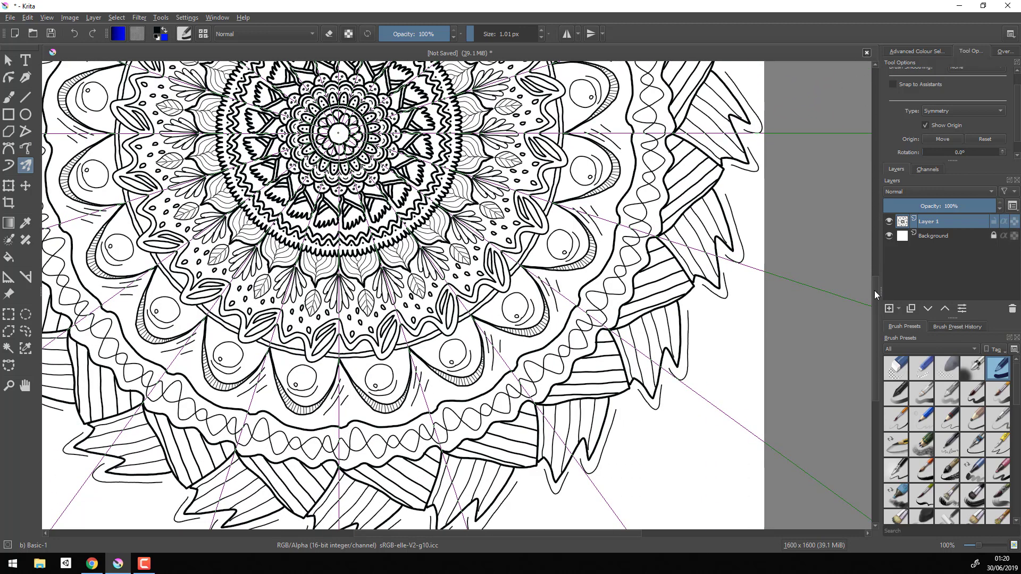
pyautogui.click(16, 17)
pyautogui.click(882, 301)
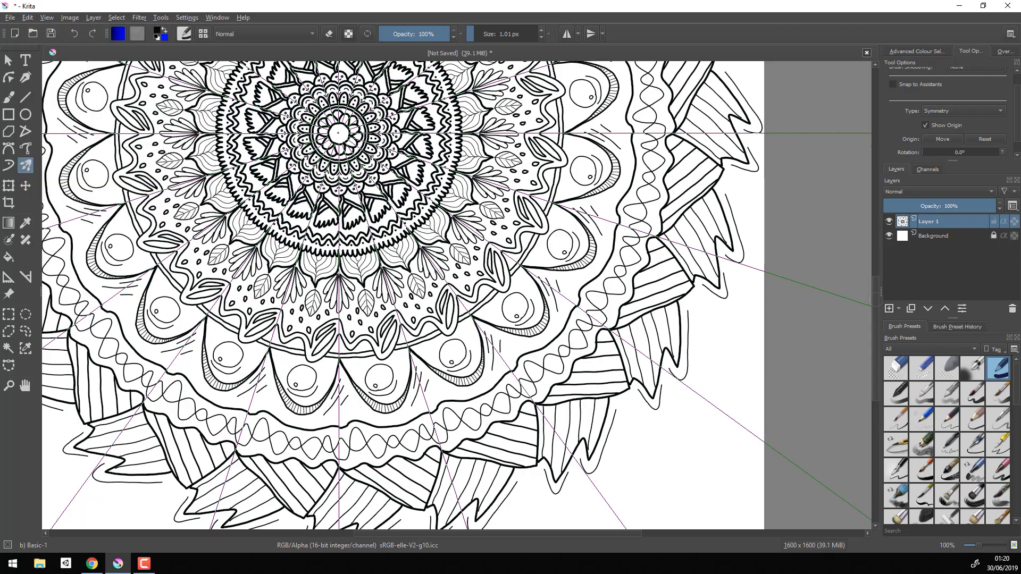